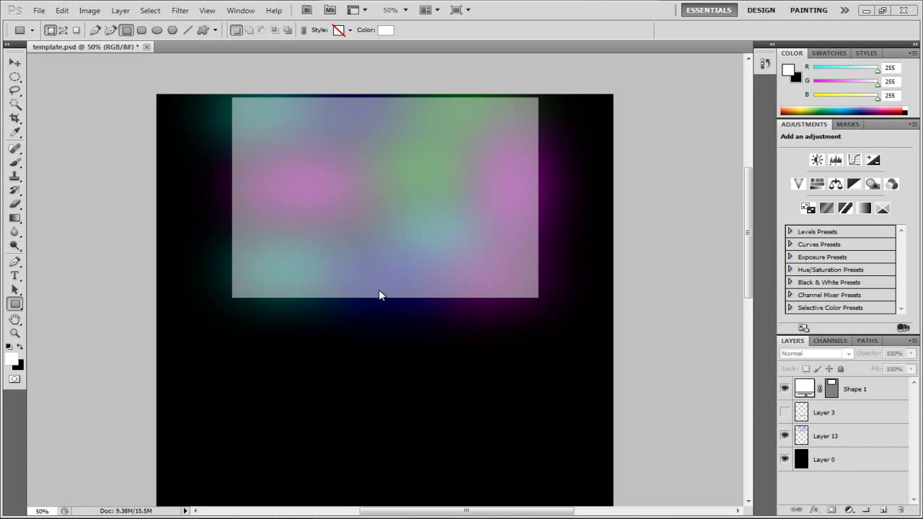
# Close the finished design without saving and reopen template.psd from My Documents.
pyautogui.click(146, 47)
pyautogui.click(468, 210)
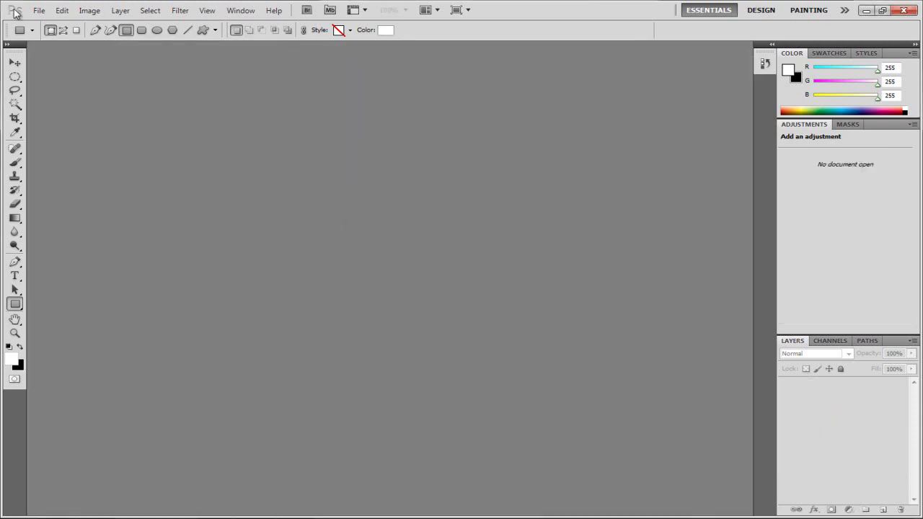
pyautogui.click(39, 10)
pyautogui.click(52, 35)
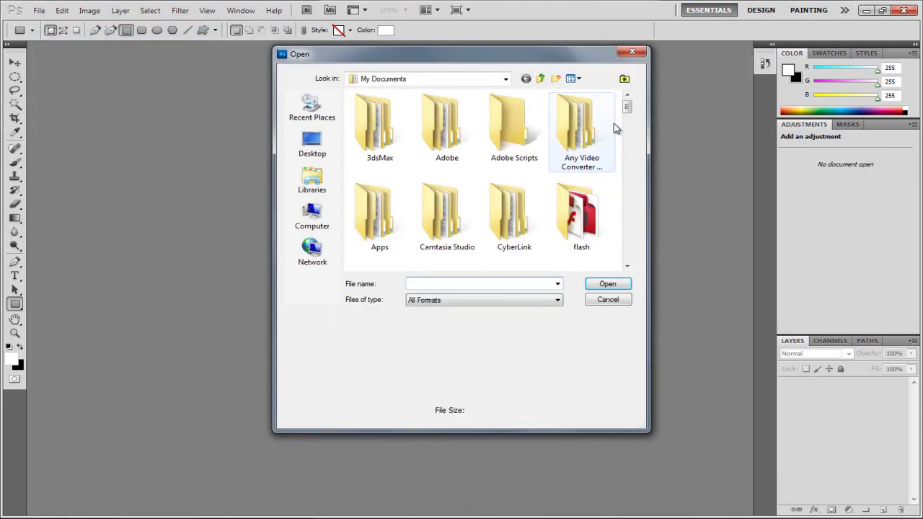
pyautogui.moveTo(628, 103); pyautogui.dragTo(631, 203)
pyautogui.click(499, 285)
pyautogui.write('te')
pyautogui.click(490, 294)
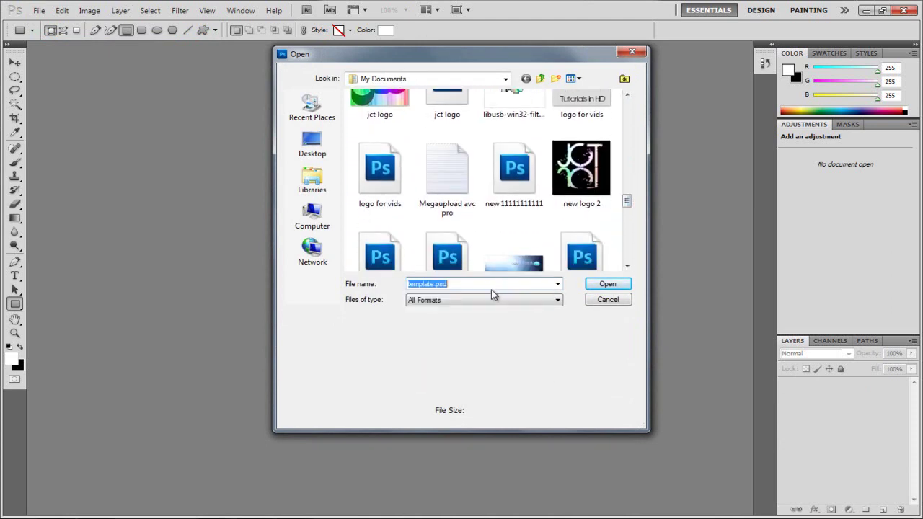
pyautogui.click(599, 287)
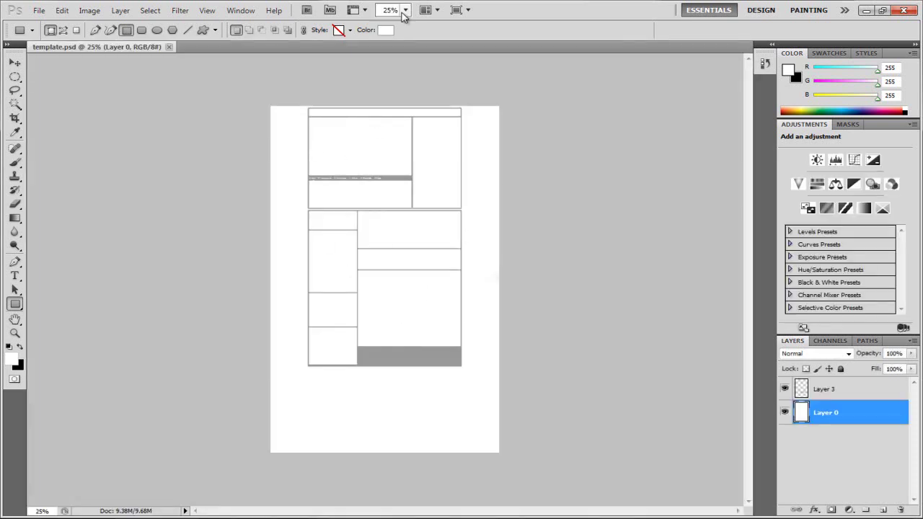
# Zoom the canvas to 100%, then back out to 50%.
pyautogui.click(405, 10)
pyautogui.click(405, 52)
pyautogui.scroll(10, 537, 212)
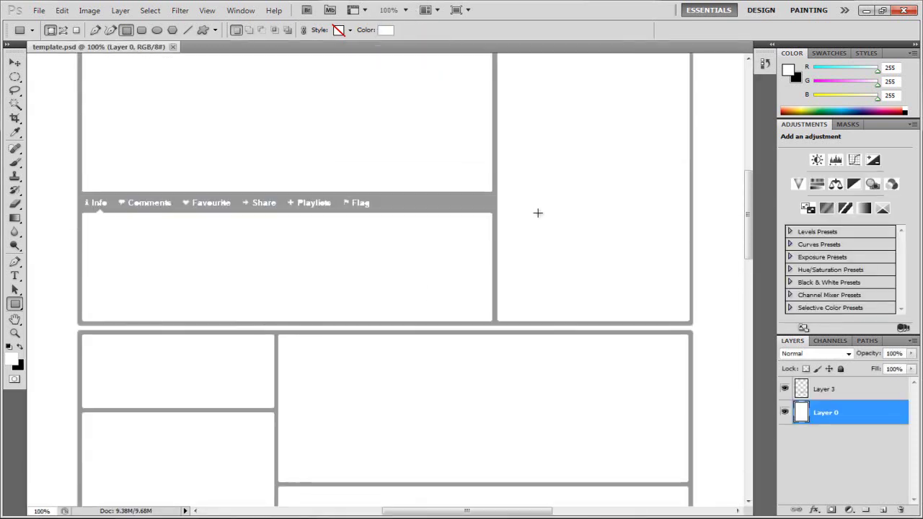
pyautogui.click(405, 11)
pyautogui.click(418, 41)
# Fill Layer 0 with black and switch to the Gradient Tool.
pyautogui.click(857, 455)
pyautogui.click(841, 415)
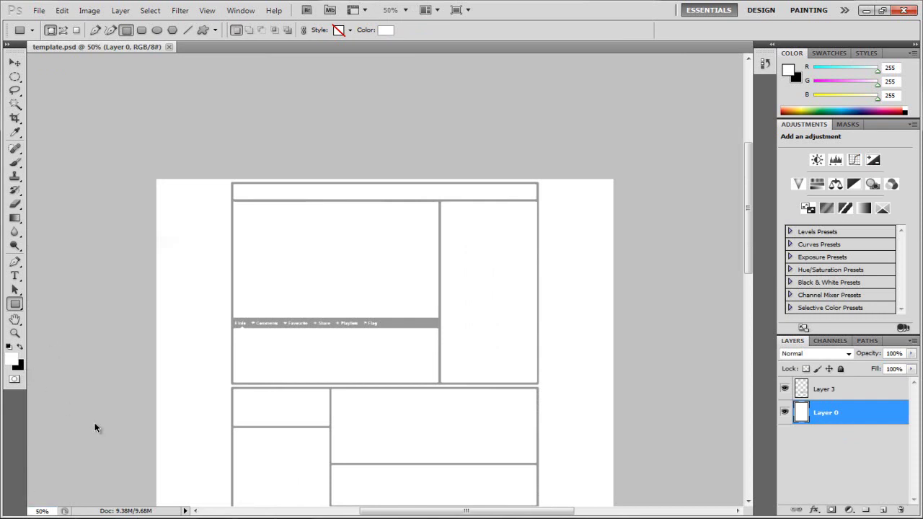
pyautogui.hotkey('ctrl', 'BackSpace')
pyautogui.scroll(-5, 336, 363)
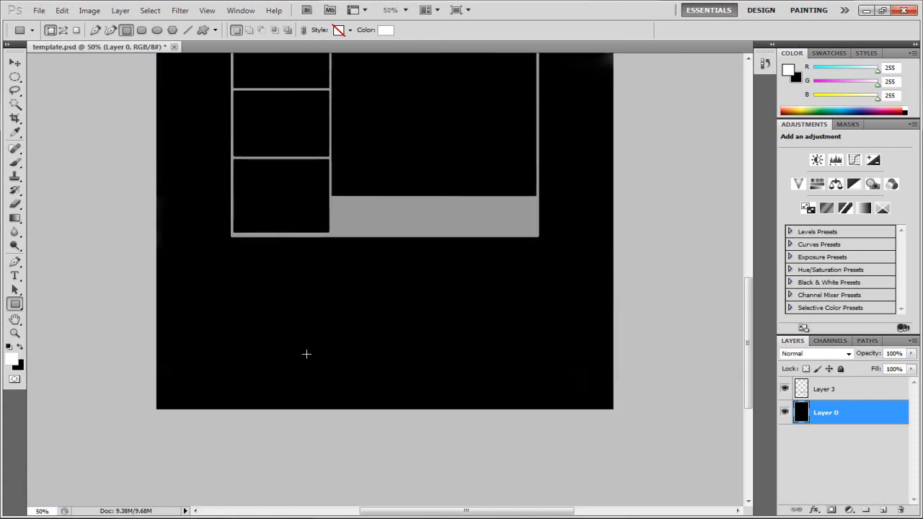
pyautogui.moveTo(15, 217); pyautogui.dragTo(59, 230)
pyautogui.rightClick(15, 218)
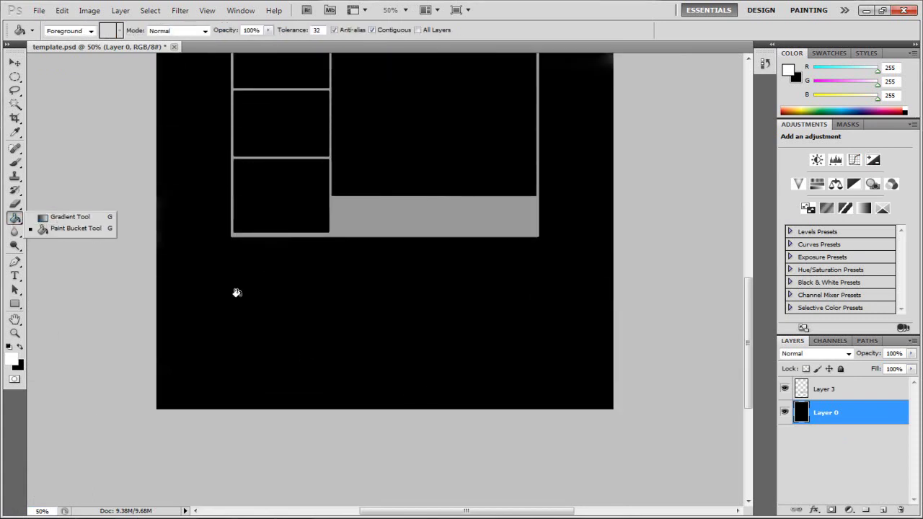
pyautogui.click(60, 216)
pyautogui.scroll(10, 587, 357)
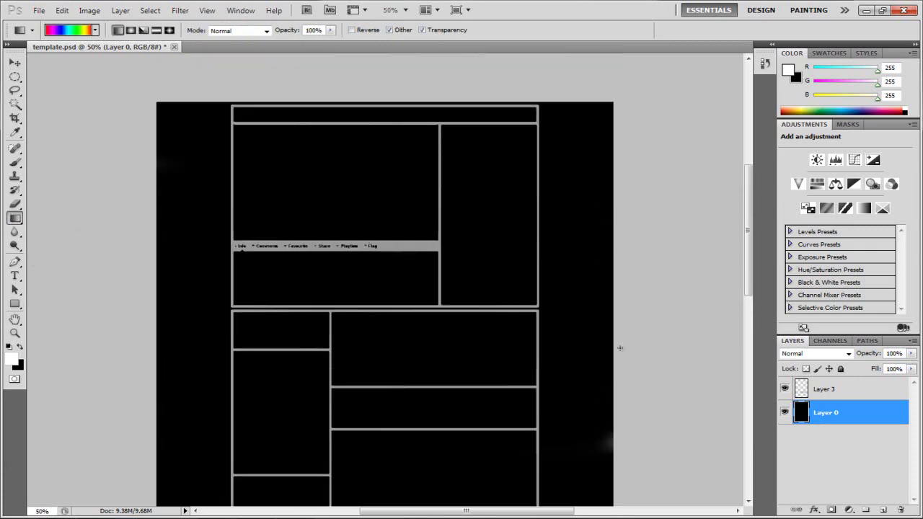
# At 100% zoom, draw a white rectangle over the top frame above Layer 3.
pyautogui.scroll(2, 620, 348)
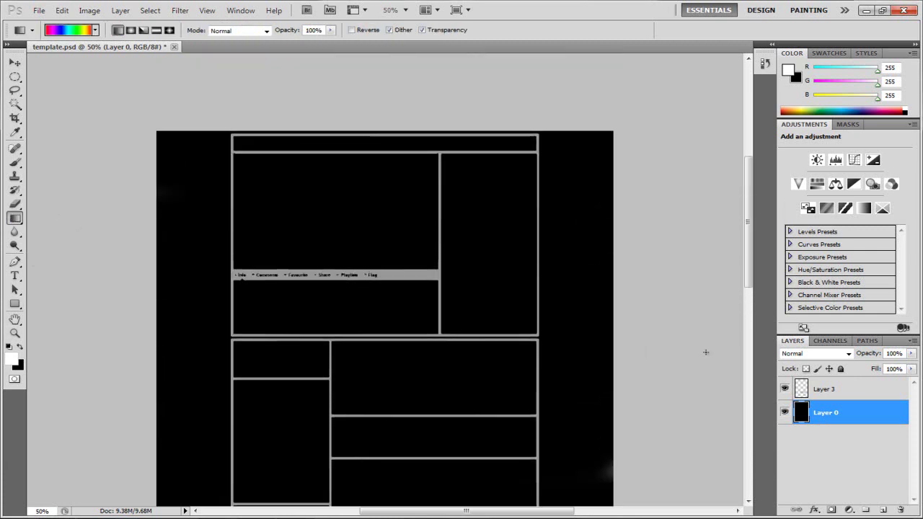
pyautogui.click(823, 389)
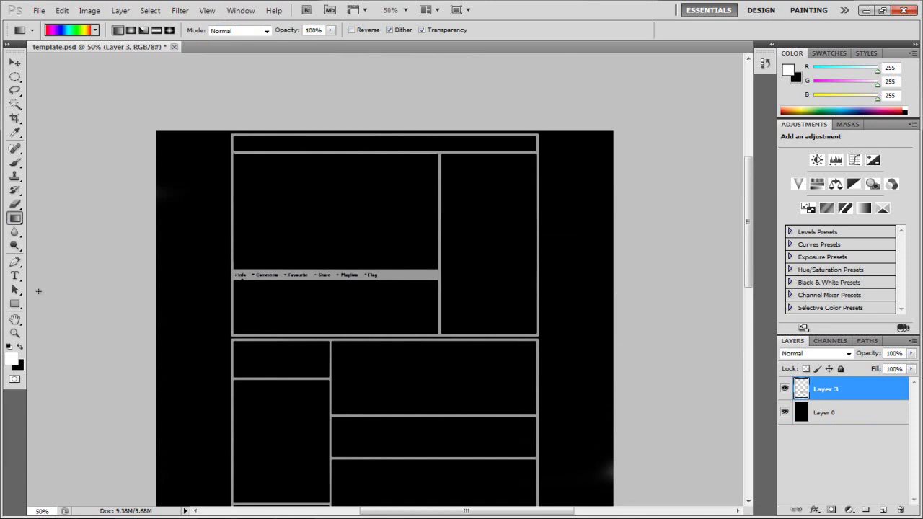
pyautogui.click(15, 303)
pyautogui.click(405, 10)
pyautogui.click(405, 52)
pyautogui.scroll(4, 368, 256)
pyautogui.scroll(-1, 346, 256)
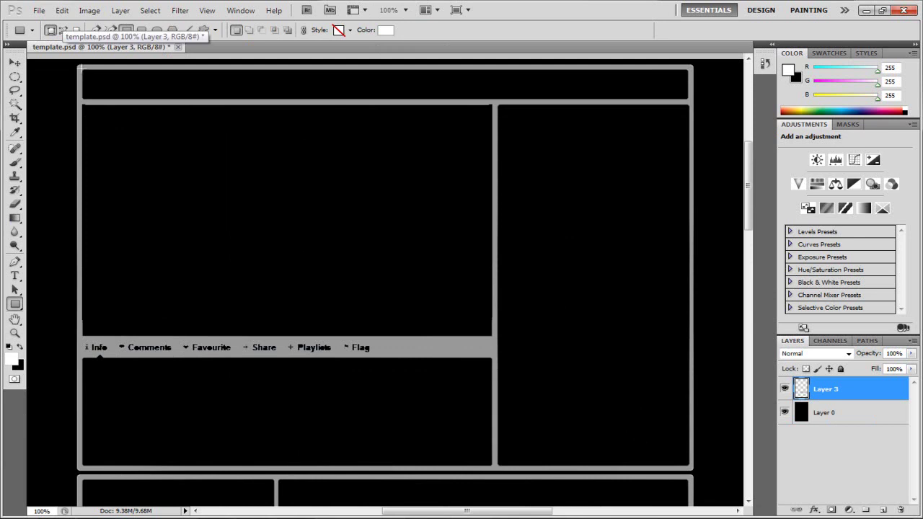
pyautogui.moveTo(79, 65); pyautogui.dragTo(692, 469)
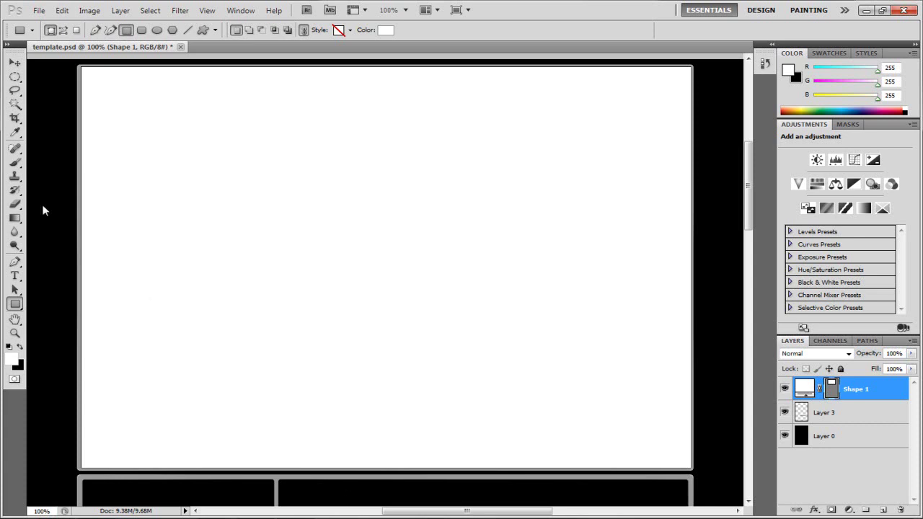
# Nudge the Shape 1 rectangle slightly left, then hide it and reselect Layer 3.
pyautogui.click(14, 63)
pyautogui.press('Left')
pyautogui.press('Left')
pyautogui.click(862, 414)
pyautogui.click(862, 390)
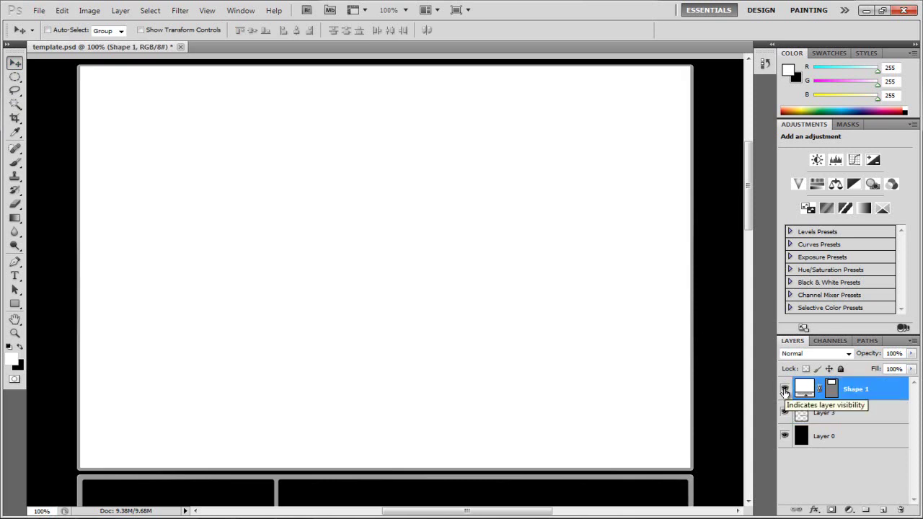
pyautogui.click(785, 390)
pyautogui.click(831, 422)
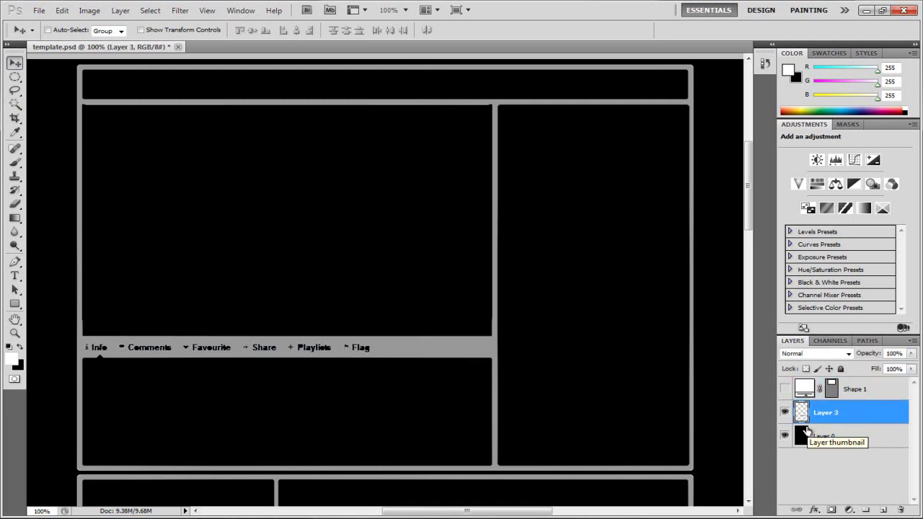
pyautogui.click(405, 15)
# At 50% zoom, add a new layer above Layer 0 and set foreground to magenta f716ff.
pyautogui.click(404, 36)
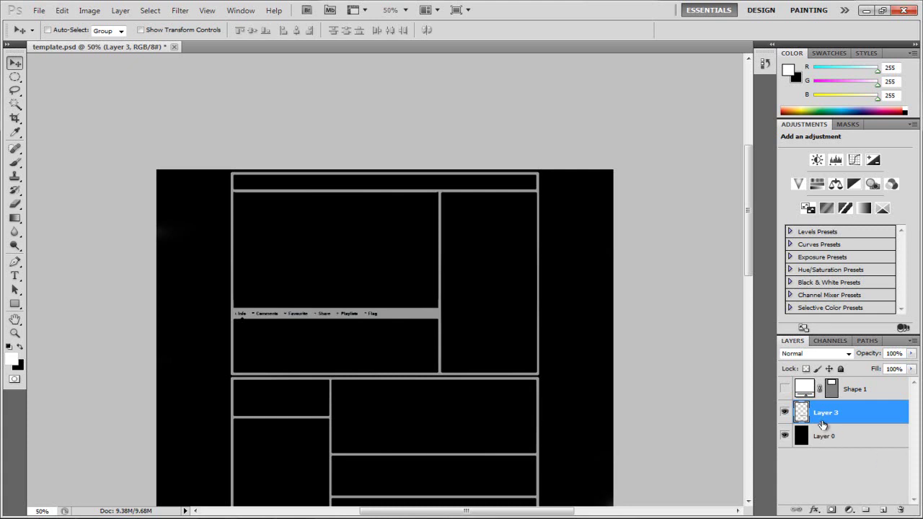
pyautogui.click(851, 440)
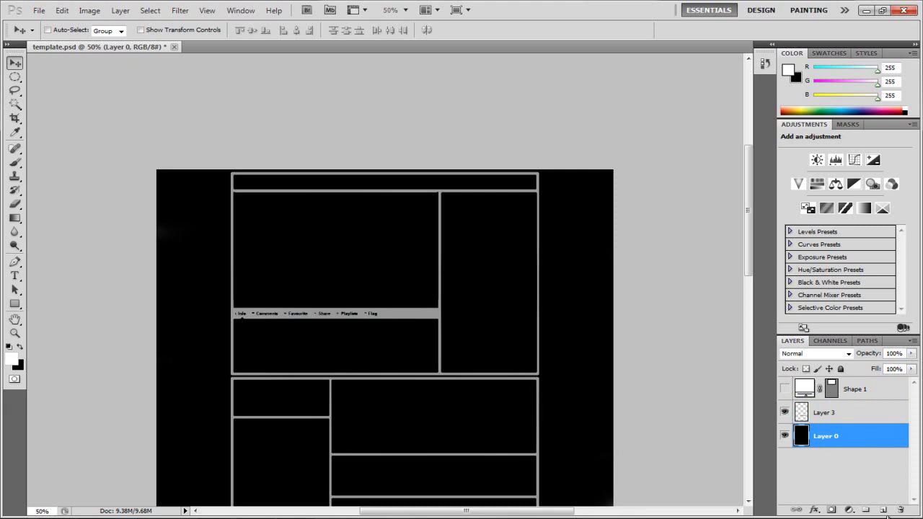
pyautogui.click(883, 510)
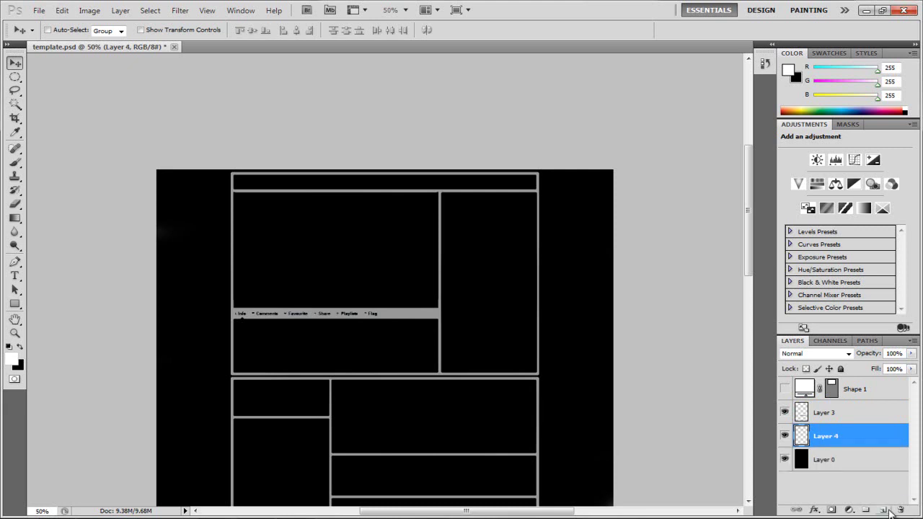
pyautogui.click(16, 78)
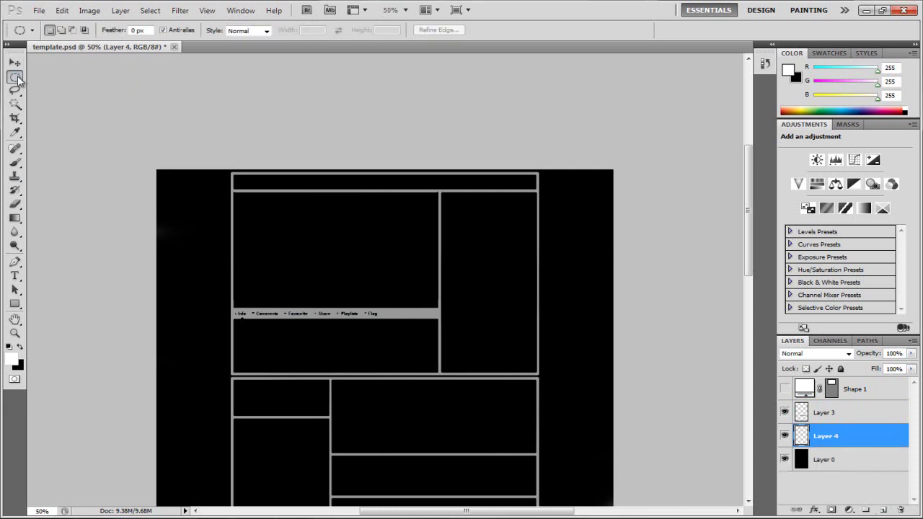
pyautogui.click(11, 358)
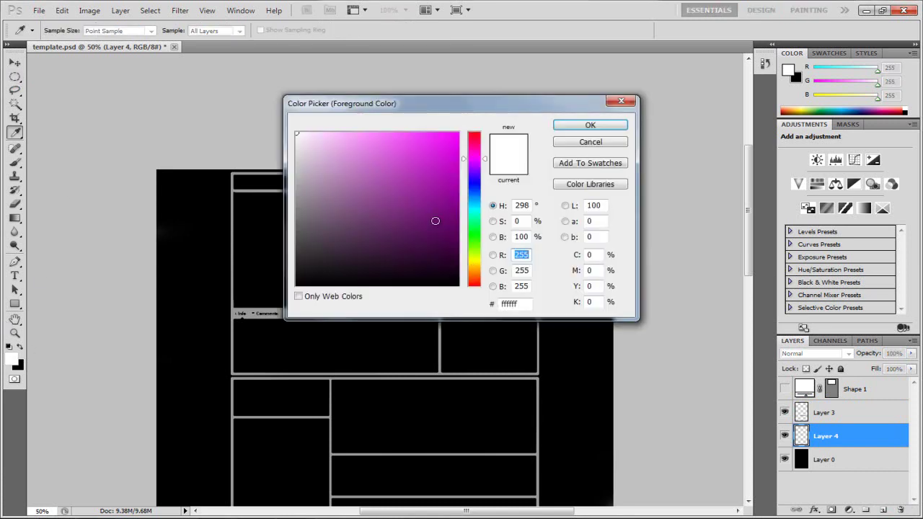
pyautogui.moveTo(435, 204)
pyautogui.mouseDown()
pyautogui.moveTo(443, 151)
pyautogui.moveTo(435, 204)
pyautogui.mouseUp()
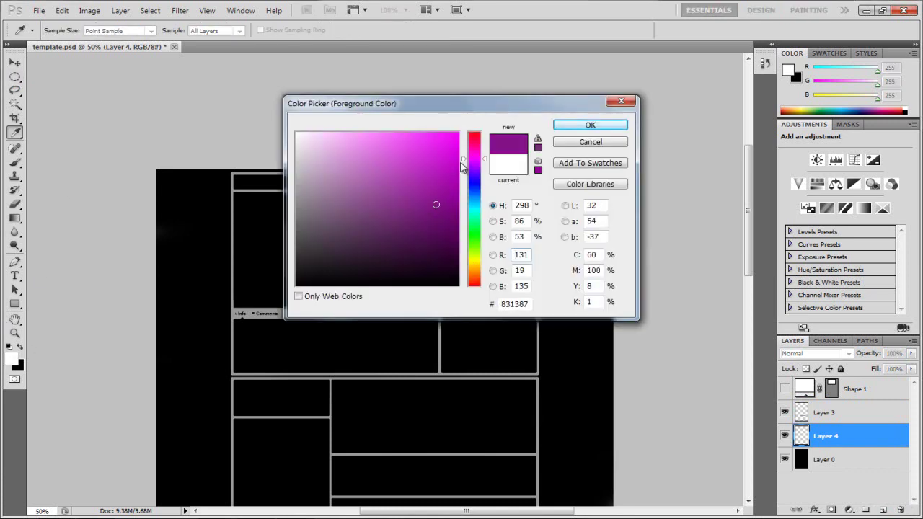
pyautogui.click(446, 134)
pyautogui.click(590, 125)
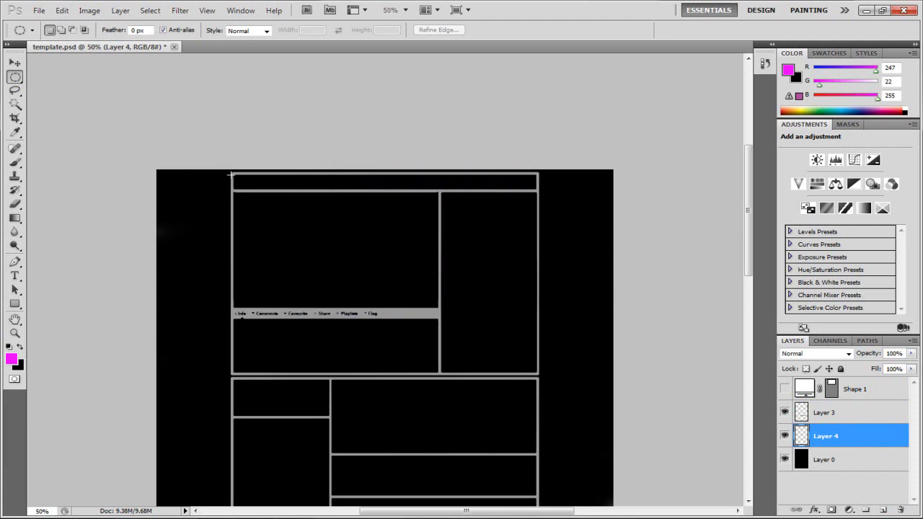
# Fill the elliptical selection near the top-left with magenta and deselect.
pyautogui.click(338, 224)
pyautogui.hotkey('ctrl', 'z')
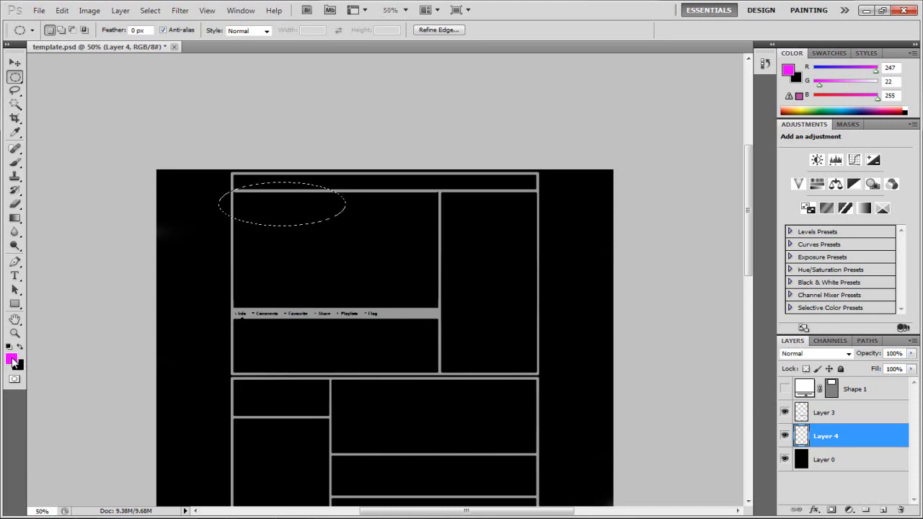
pyautogui.hotkey('alt', 'BackSpace')
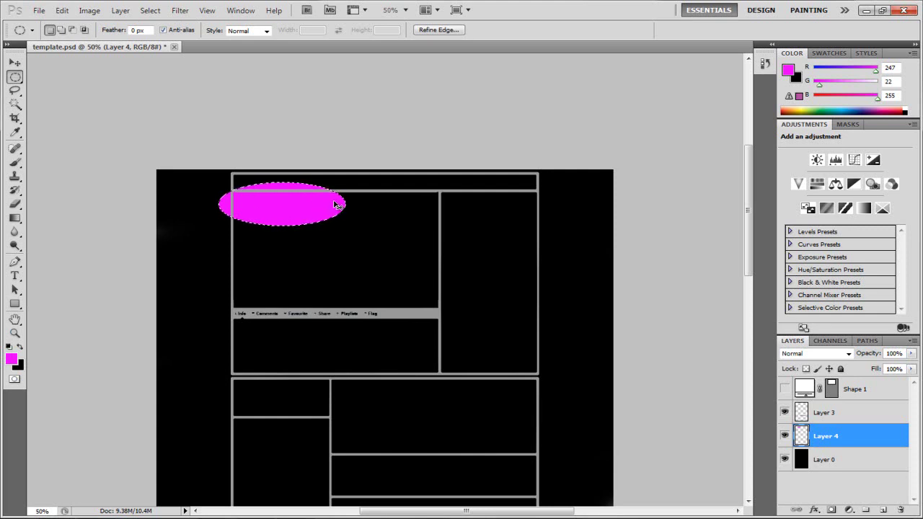
pyautogui.hotkey('ctrl', 'd')
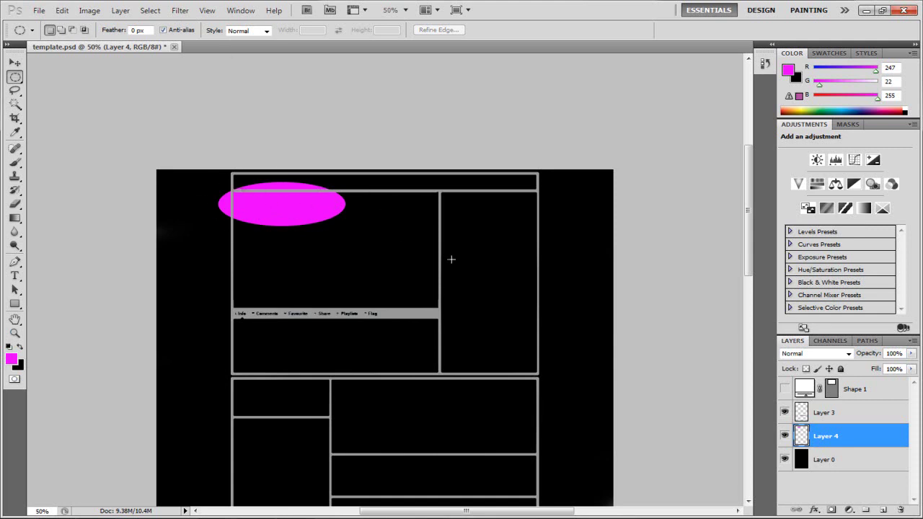
# Apply a 91.8-pixel Gaussian Blur to the magenta ellipse on Layer 4.
pyautogui.click(184, 13)
pyautogui.moveTo(207, 122)
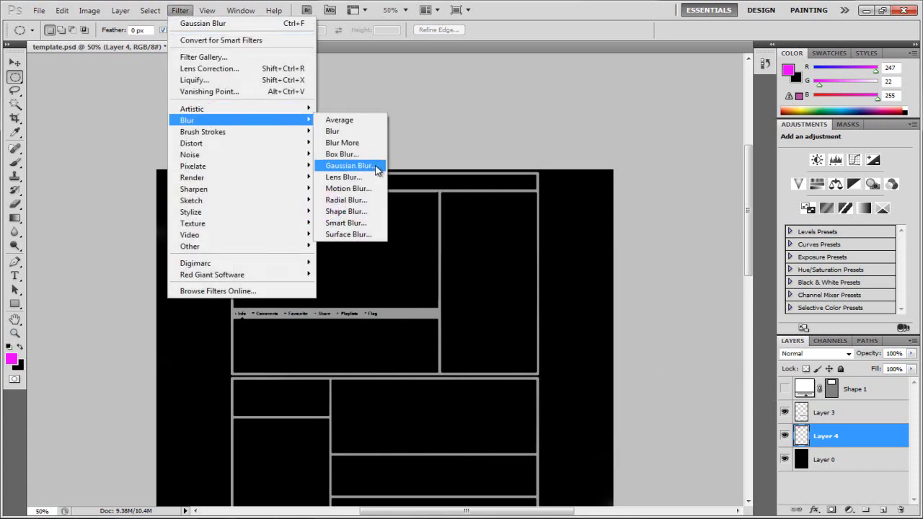
pyautogui.click(350, 165)
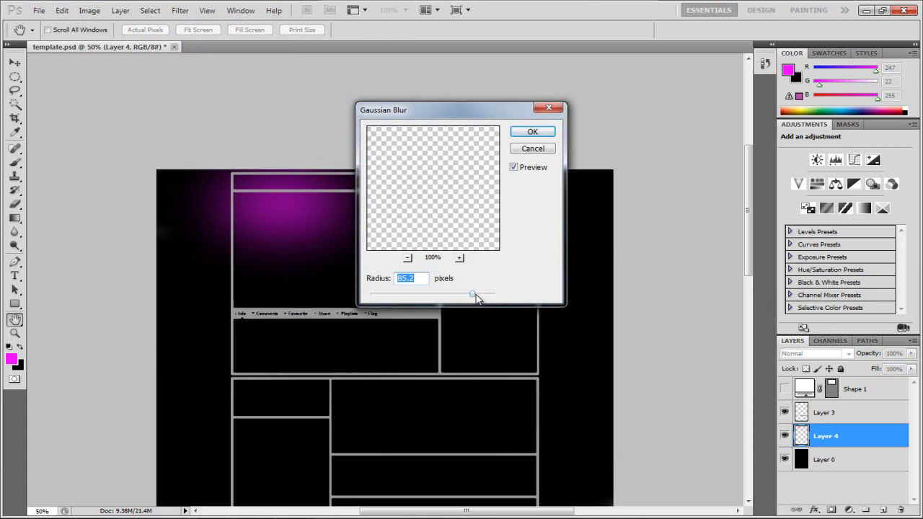
pyautogui.moveTo(474, 297)
pyautogui.mouseDown()
pyautogui.moveTo(484, 299)
pyautogui.moveTo(476, 295)
pyautogui.mouseUp()
pyautogui.click(533, 133)
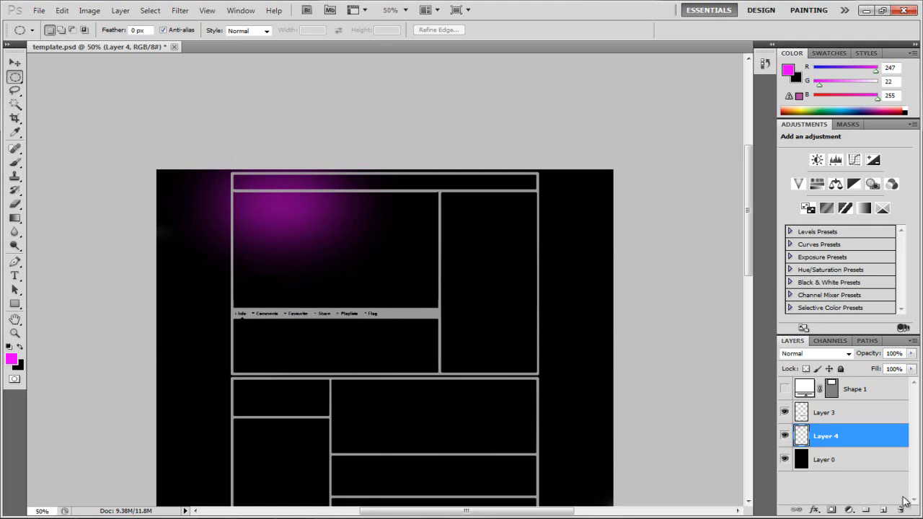
# On new Layer 5, fill a magenta ellipse at the middle section's right and blur it.
pyautogui.click(882, 509)
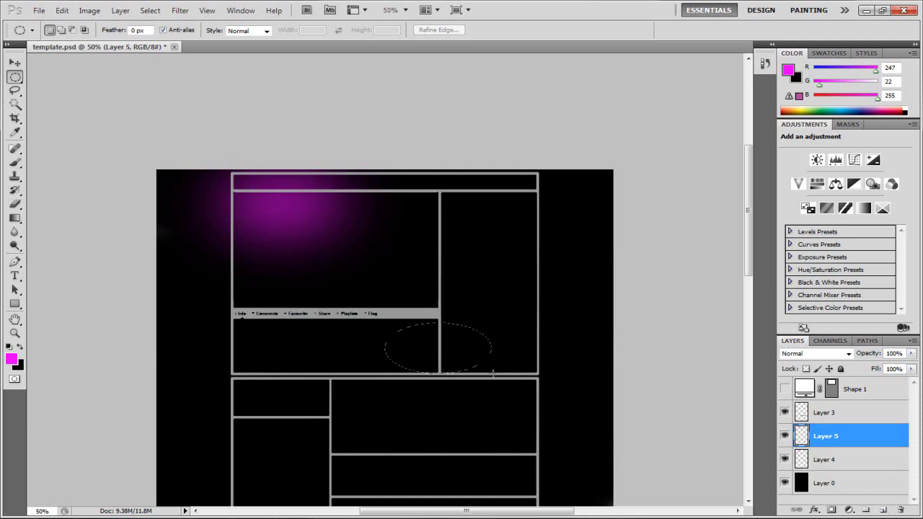
pyautogui.moveTo(514, 377); pyautogui.dragTo(539, 372)
pyautogui.hotkey('alt', 'BackSpace')
pyautogui.hotkey('ctrl', 'd')
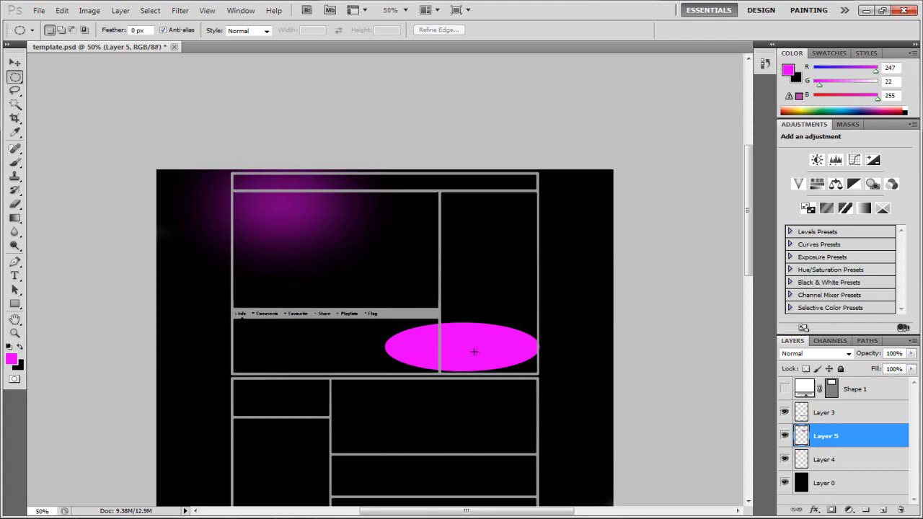
pyautogui.click(180, 10)
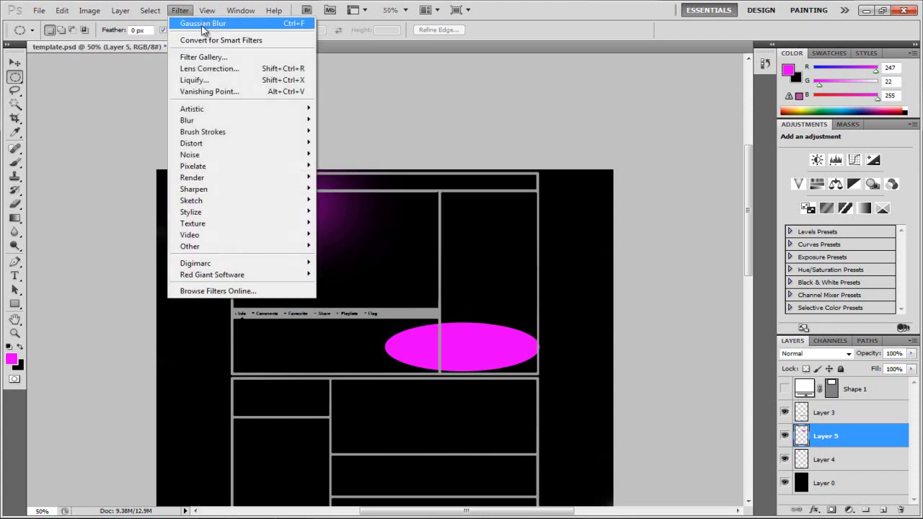
pyautogui.click(204, 23)
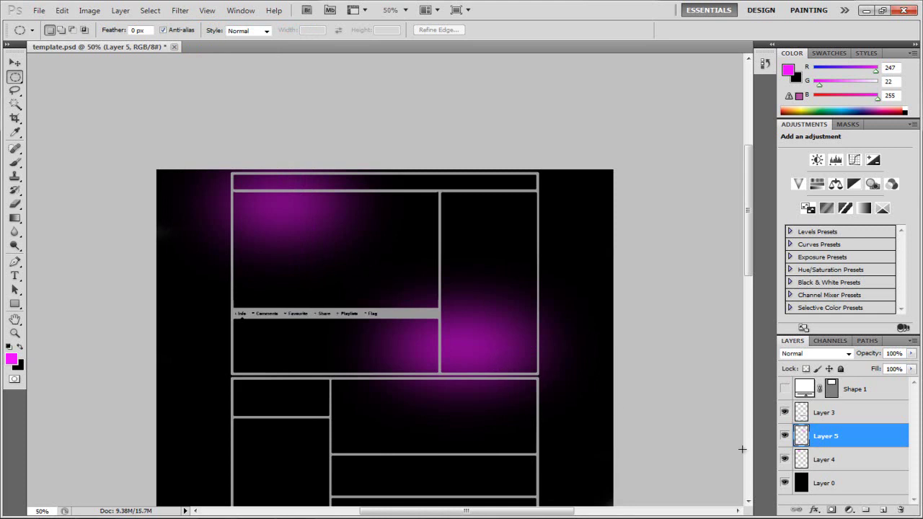
# Add two cyan ellipse glows on new layers at the left of the upper section.
pyautogui.click(885, 511)
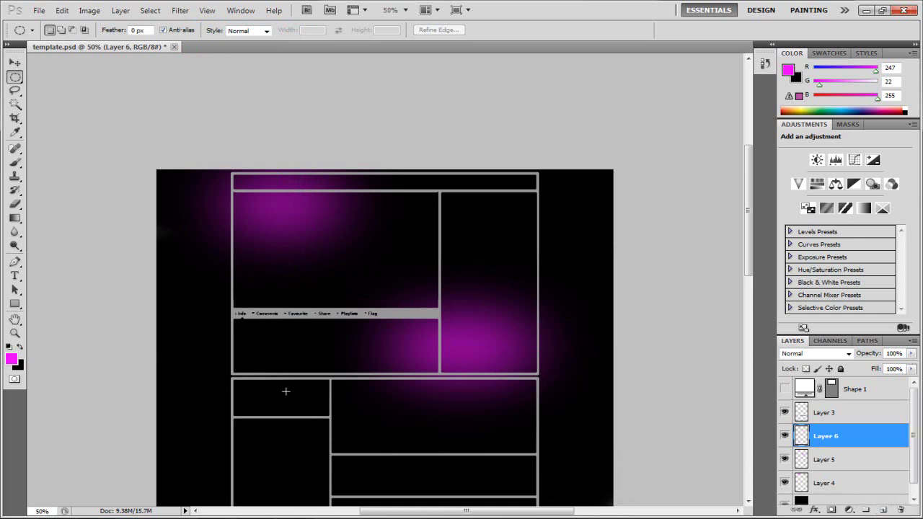
pyautogui.click(12, 359)
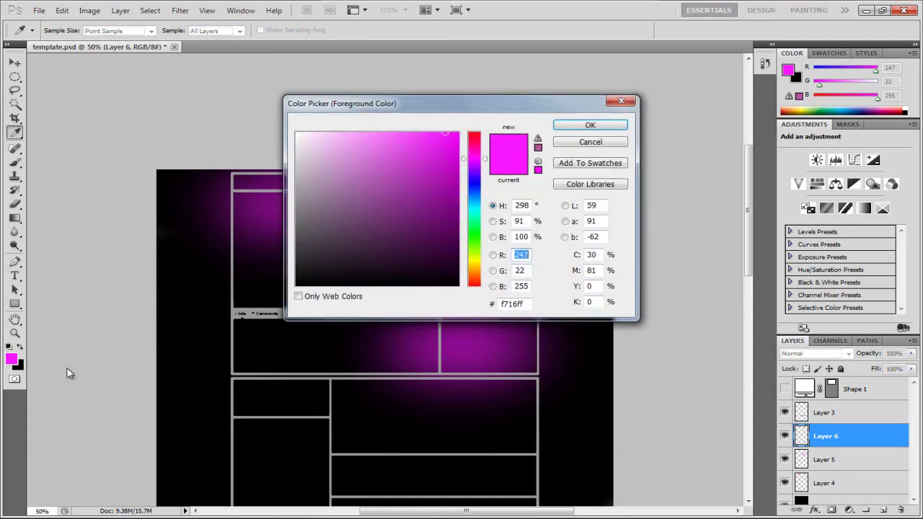
pyautogui.moveTo(477, 233); pyautogui.dragTo(474, 213)
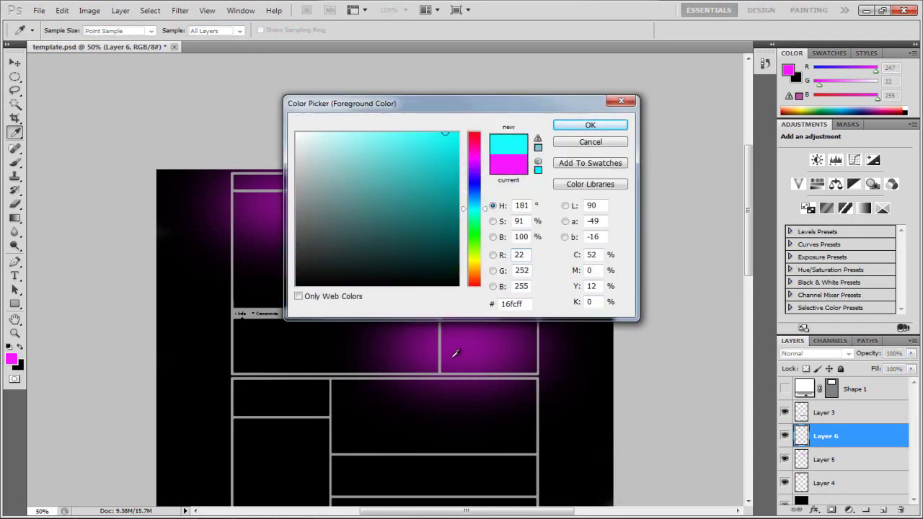
pyautogui.click(584, 129)
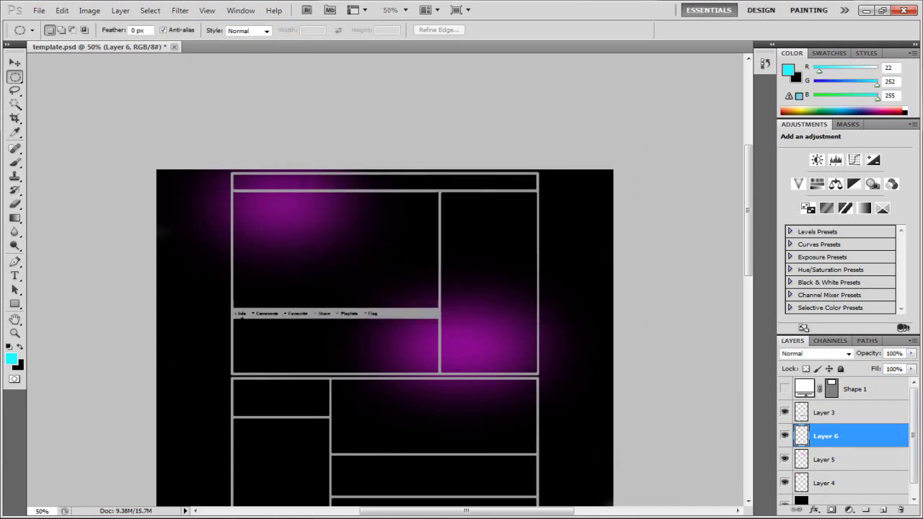
pyautogui.moveTo(228, 256); pyautogui.dragTo(356, 299)
pyautogui.hotkey('alt', 'BackSpace')
pyautogui.hotkey('ctrl', 'd')
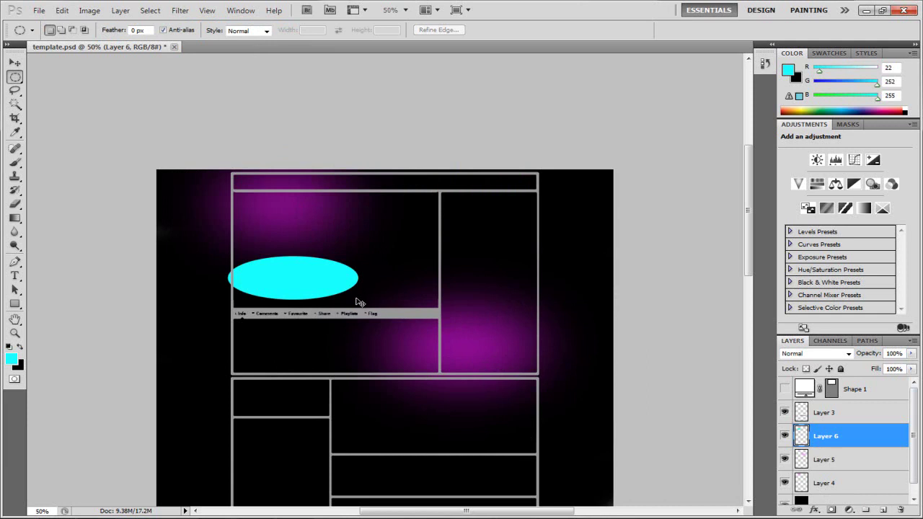
pyautogui.click(882, 510)
pyautogui.hotkey('alt', 'BackSpace')
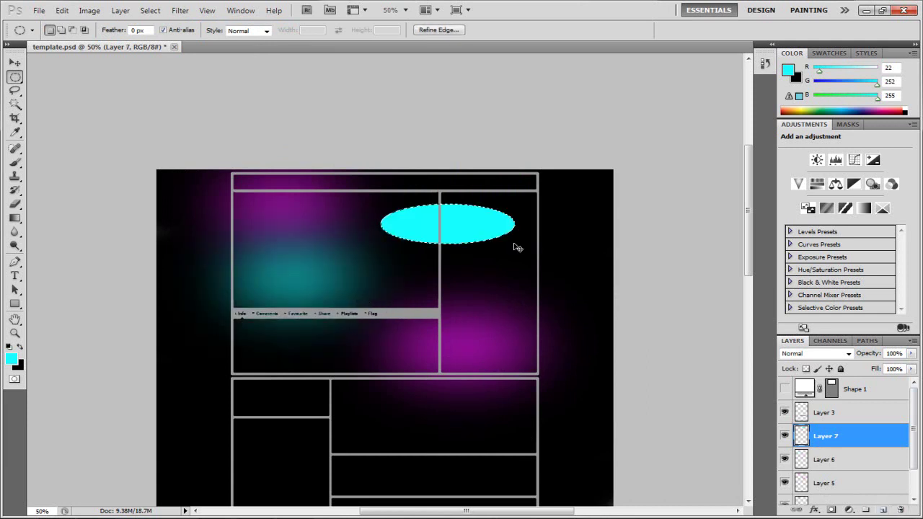
pyautogui.hotkey('ctrl', 'd')
pyautogui.hotkey('ctrl', 'f')
# On a new layer, add a blurred green glow at the middle section's lower left.
pyautogui.click(882, 509)
pyautogui.click(14, 359)
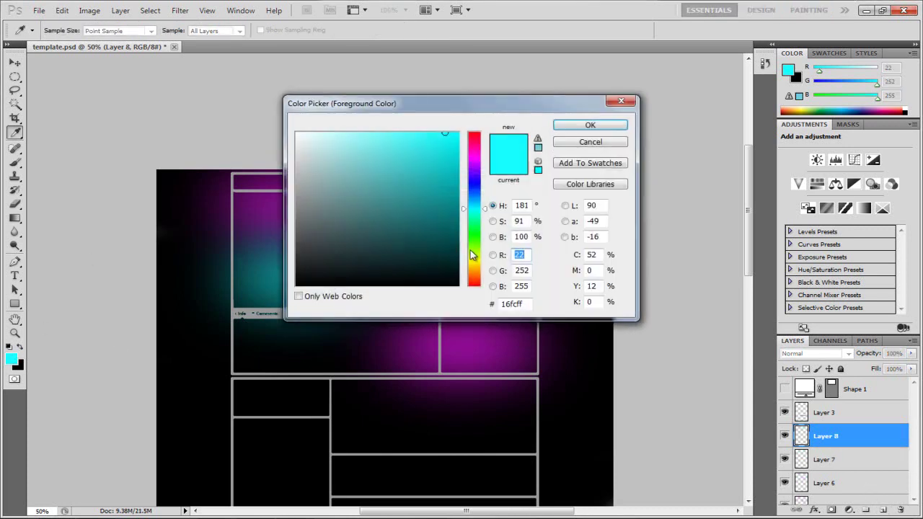
pyautogui.moveTo(476, 252)
pyautogui.mouseDown()
pyautogui.moveTo(476, 259)
pyautogui.moveTo(475, 239)
pyautogui.mouseUp()
pyautogui.click(562, 125)
pyautogui.press('m')
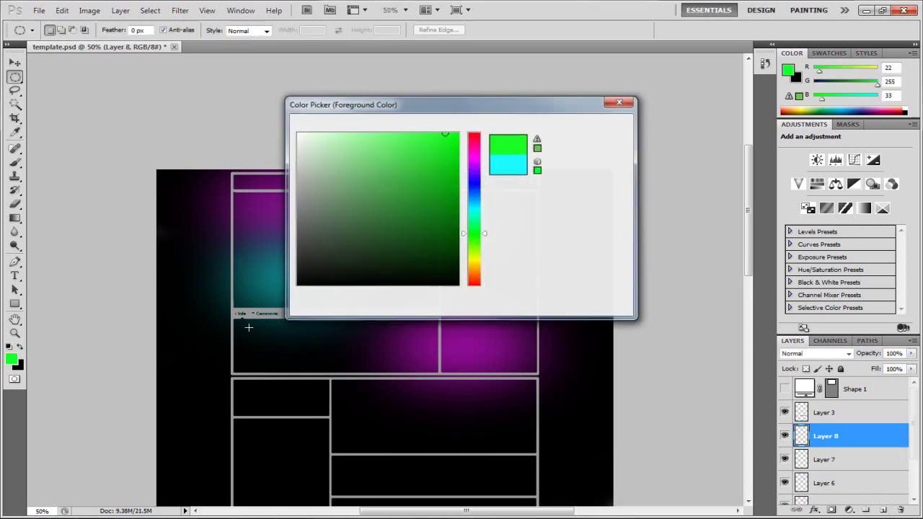
pyautogui.moveTo(219, 327); pyautogui.dragTo(377, 370)
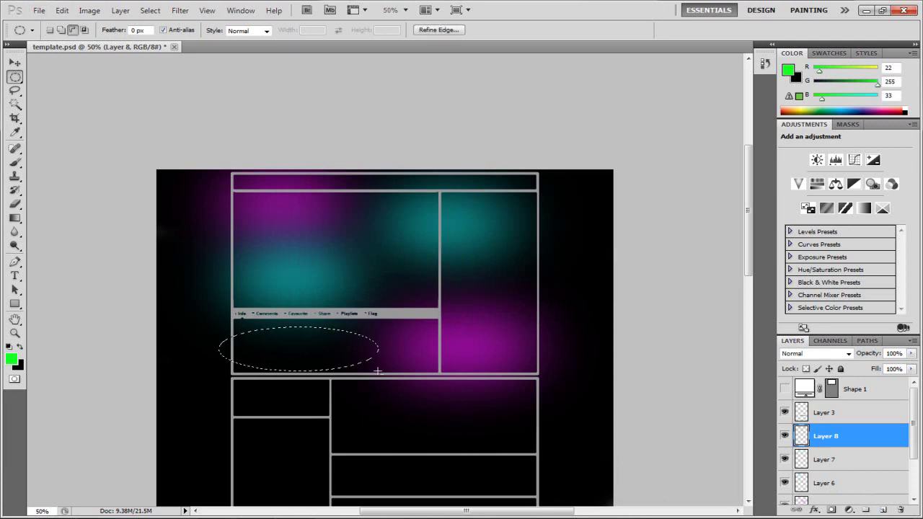
pyautogui.hotkey('alt', 'BackSpace')
pyautogui.hotkey('ctrl', 'd')
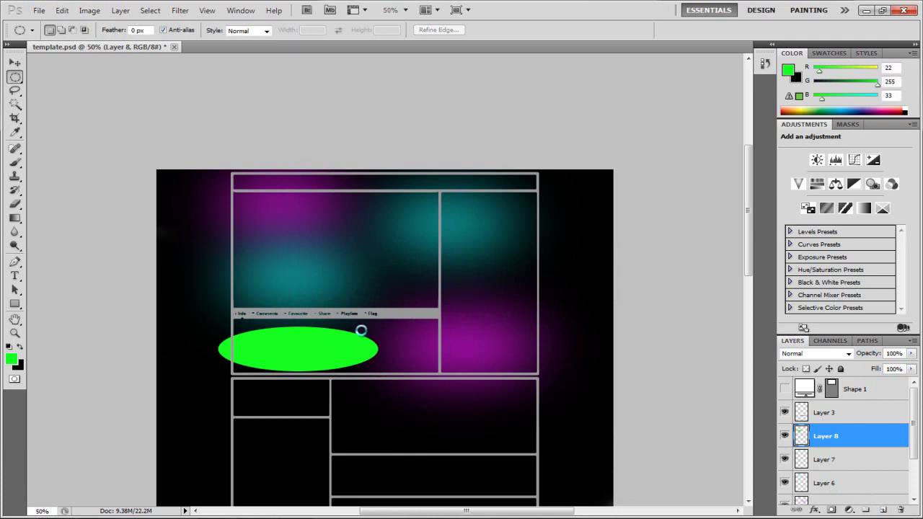
pyautogui.hotkey('ctrl', 'f')
# Add a second blurred green glow near the top centre on its own layer.
pyautogui.click(883, 510)
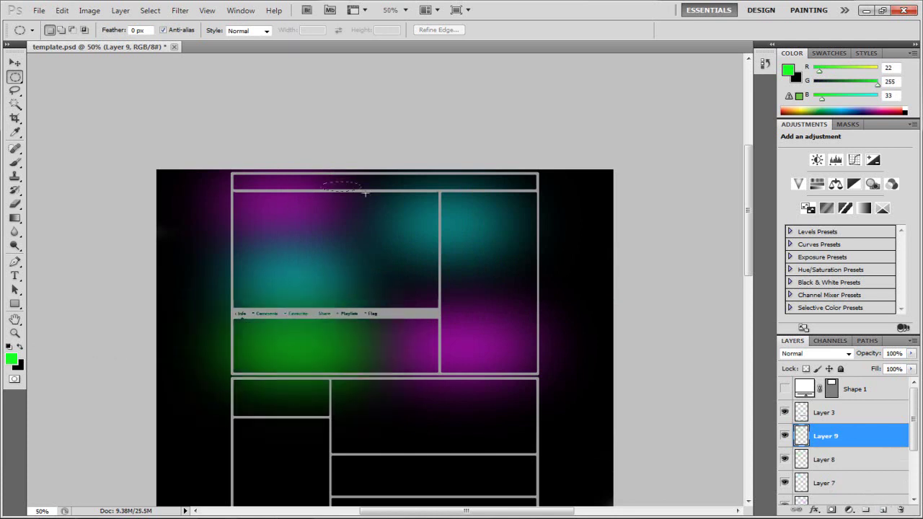
pyautogui.moveTo(395, 204); pyautogui.dragTo(417, 209)
pyautogui.hotkey('alt', 'BackSpace')
pyautogui.hotkey('ctrl', 'd')
pyautogui.hotkey('ctrl', 'f')
# On a new layer, add a blurred purple glow across the template's centre.
pyautogui.click(882, 510)
pyautogui.press('i')
pyautogui.click(11, 359)
pyautogui.moveTo(469, 213); pyautogui.dragTo(469, 176)
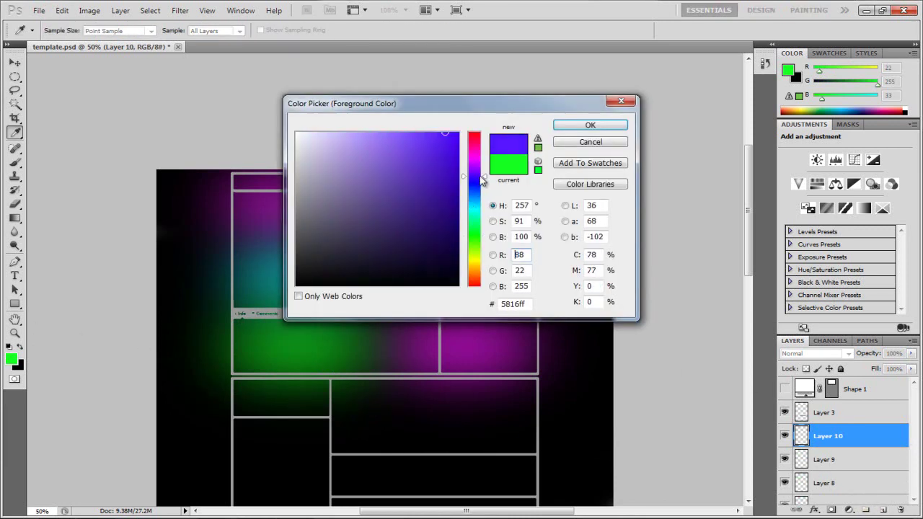
pyautogui.click(581, 126)
pyautogui.press('m')
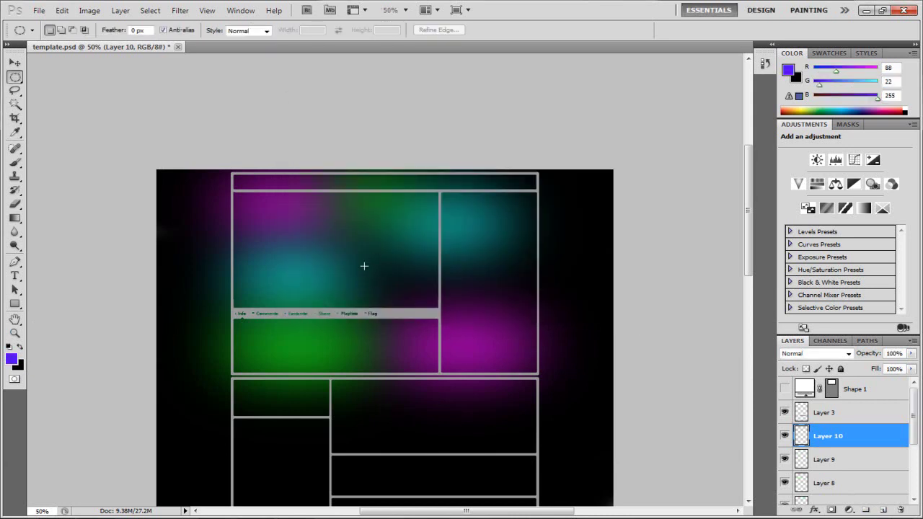
pyautogui.moveTo(363, 268); pyautogui.dragTo(469, 313)
pyautogui.press('super')
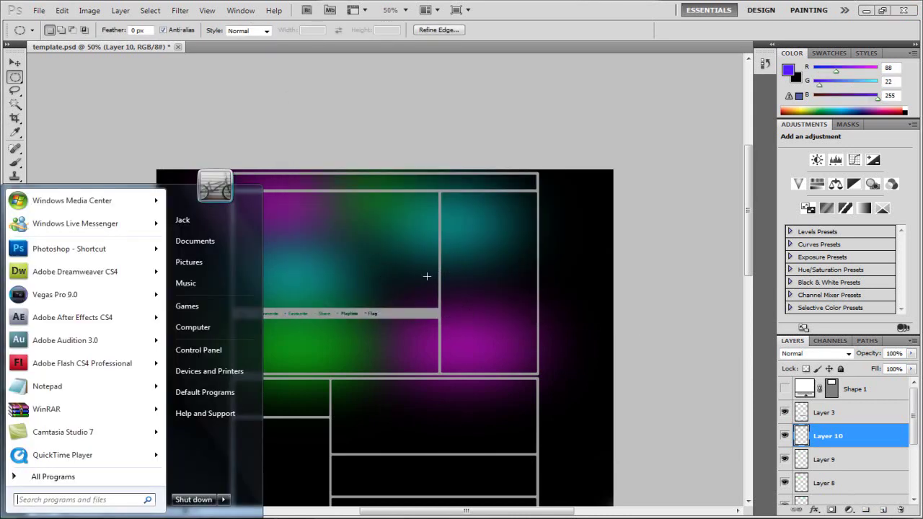
pyautogui.press('super')
pyautogui.hotkey('alt', 'BackSpace')
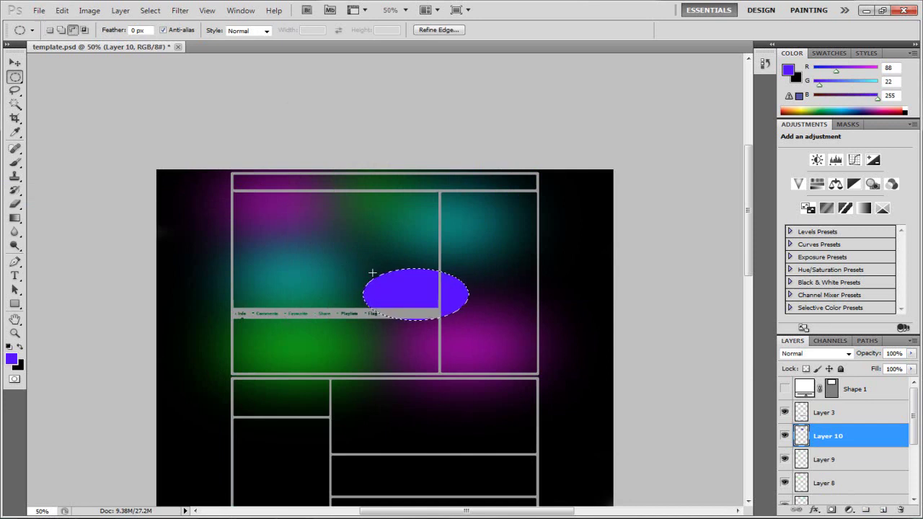
pyautogui.hotkey('ctrl', 'd')
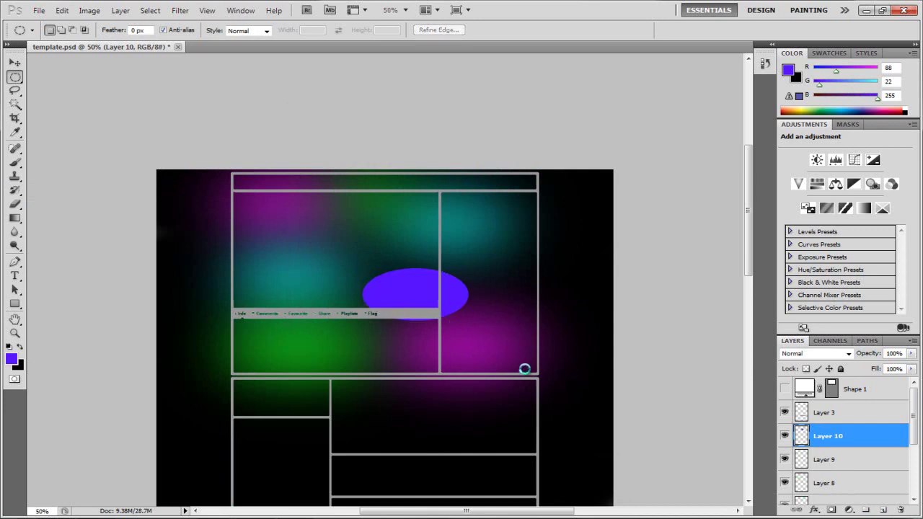
pyautogui.hotkey('ctrl', 'f')
# Fill a second purple ellipse on the template's right side on a new layer.
pyautogui.click(883, 510)
pyautogui.moveTo(474, 248); pyautogui.dragTo(562, 300)
pyautogui.hotkey('alt', 'BackSpace')
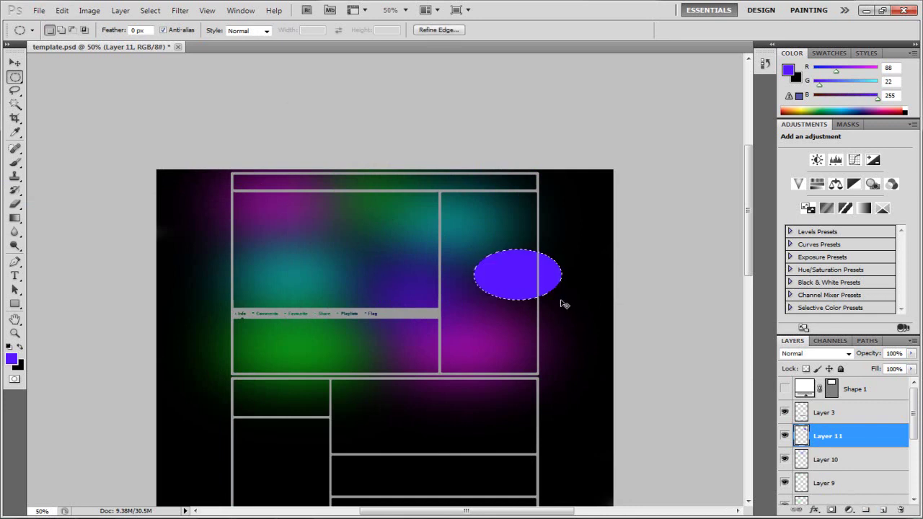
pyautogui.hotkey('ctrl', 'd')
pyautogui.hotkey('ctrl', 'f')
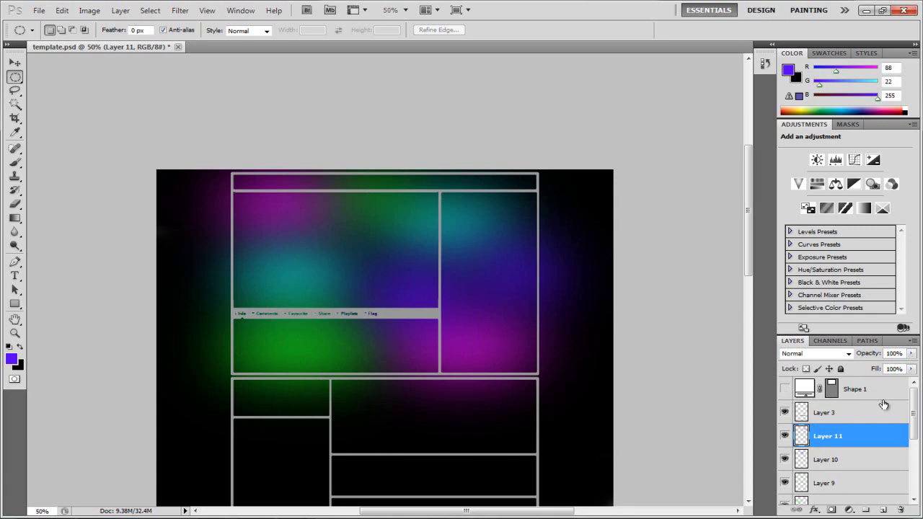
# Toggle Layer 3's frame outlines off and on to preview the glows.
pyautogui.click(860, 418)
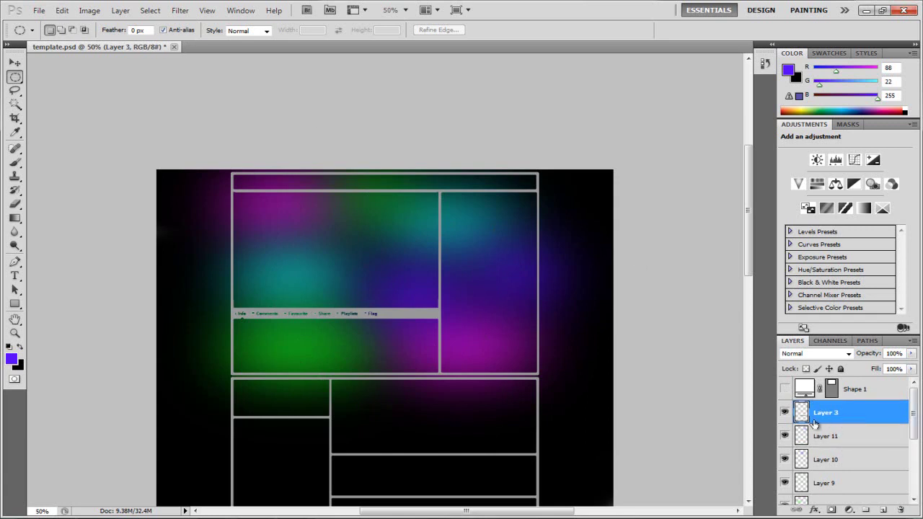
pyautogui.scroll(-2, 836, 415)
pyautogui.scroll(2, 833, 415)
pyautogui.click(785, 412)
pyautogui.click(784, 412)
pyautogui.click(784, 413)
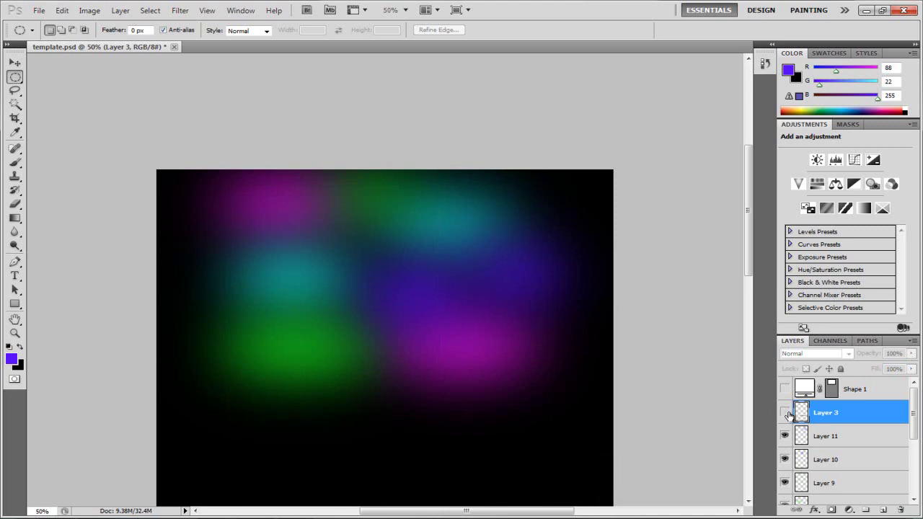
pyautogui.click(785, 412)
pyautogui.scroll(-1, 849, 418)
# Select glow Layers 4 through 11 and merge them into one layer.
pyautogui.click(849, 409)
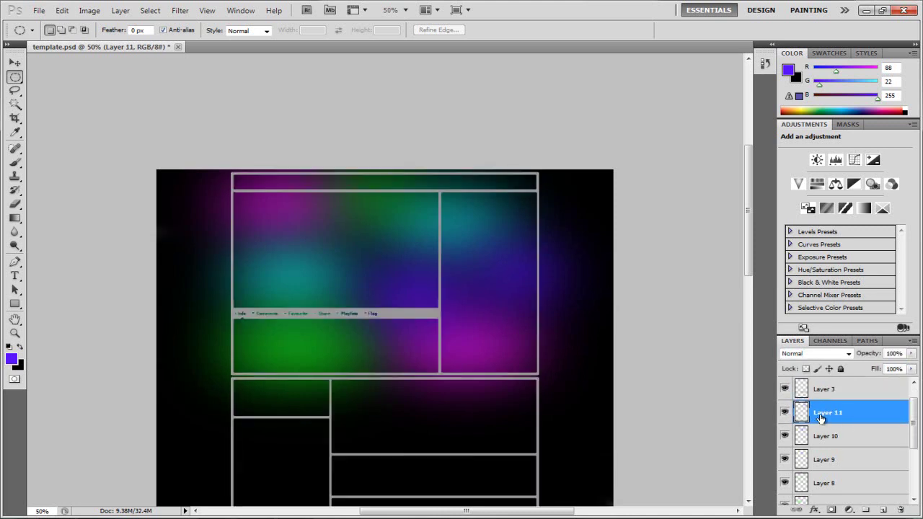
pyautogui.scroll(-1, 914, 416)
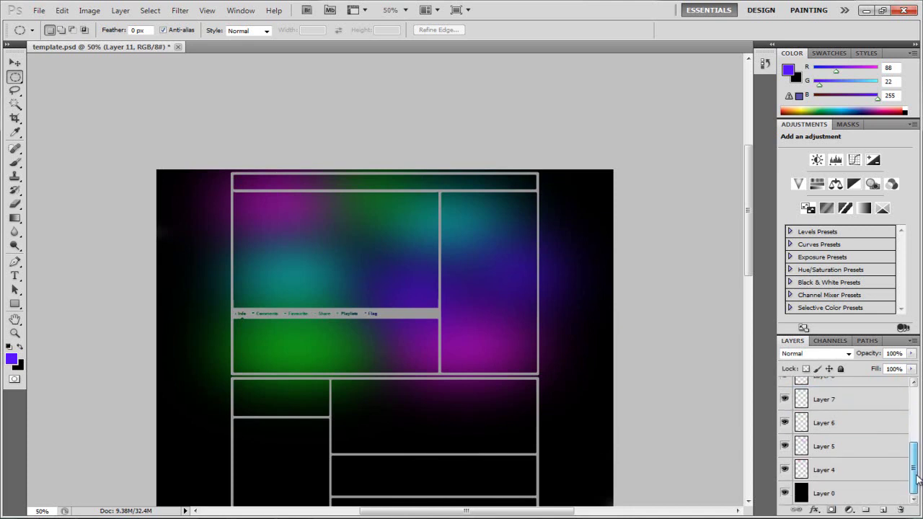
pyautogui.scroll(1, 915, 416)
pyautogui.scroll(-4, 864, 423)
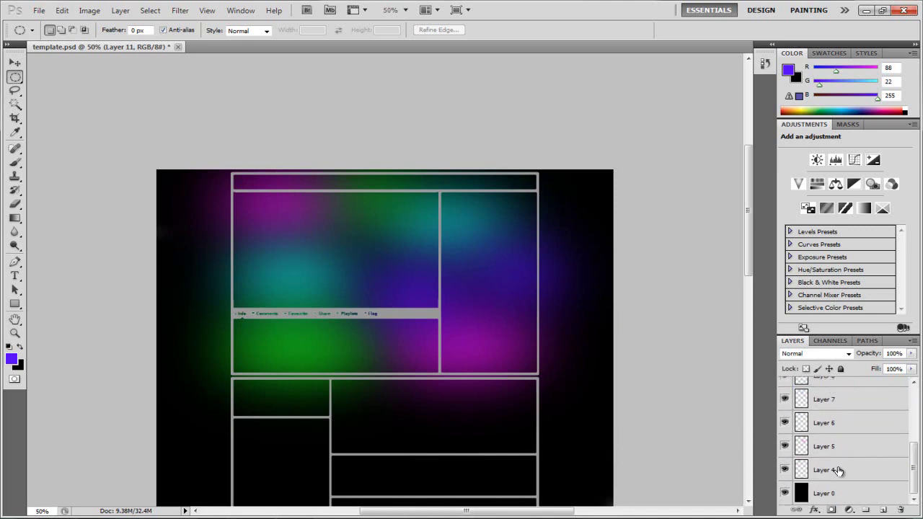
pyautogui.keyDown('shift'); pyautogui.click(839, 470); pyautogui.keyUp('shift')
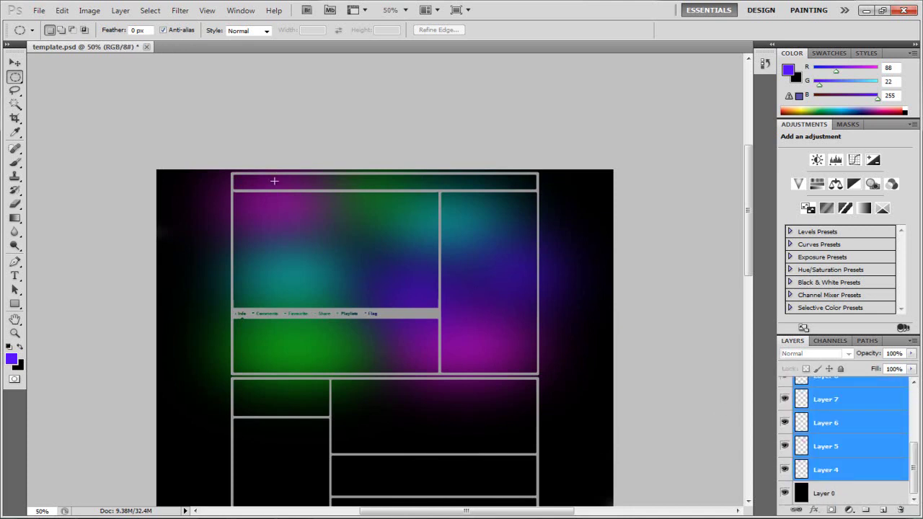
pyautogui.rightClick(832, 388)
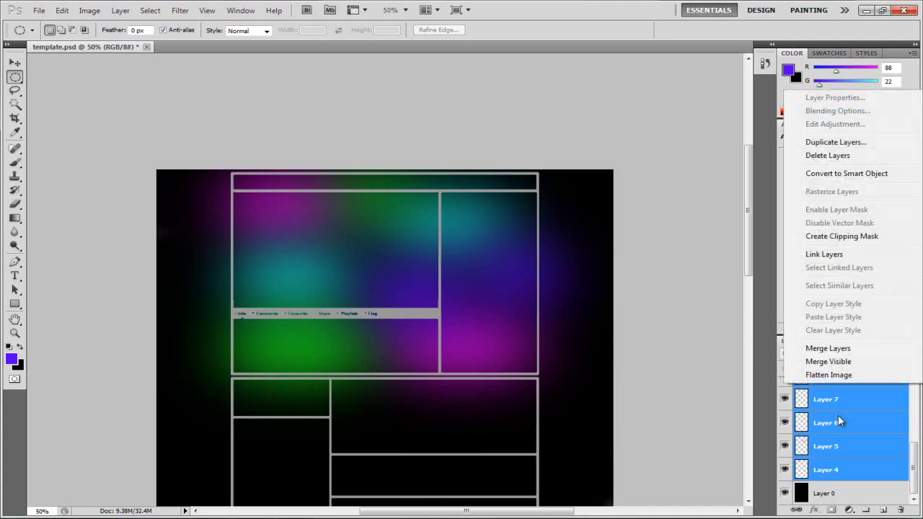
pyautogui.click(818, 350)
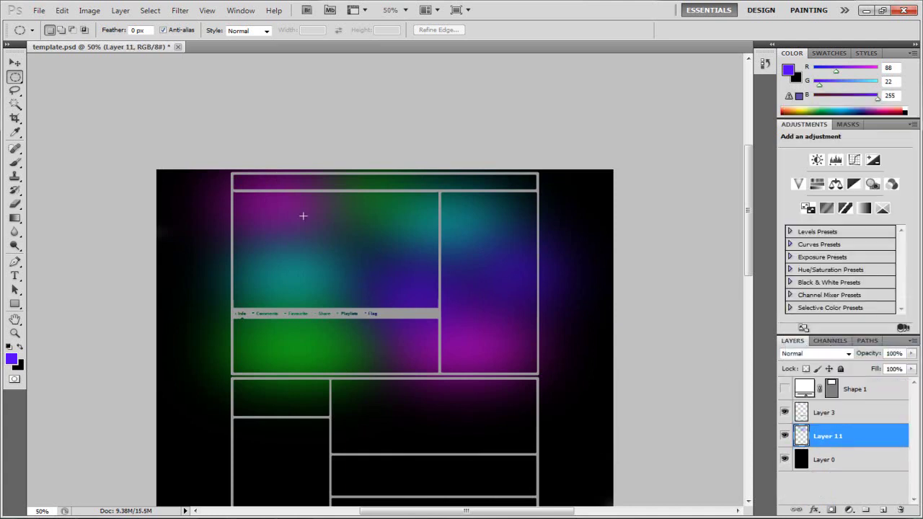
# Test-move the merged glows, undo the move, and select Layer 3.
pyautogui.click(15, 63)
pyautogui.moveTo(274, 194); pyautogui.dragTo(350, 315)
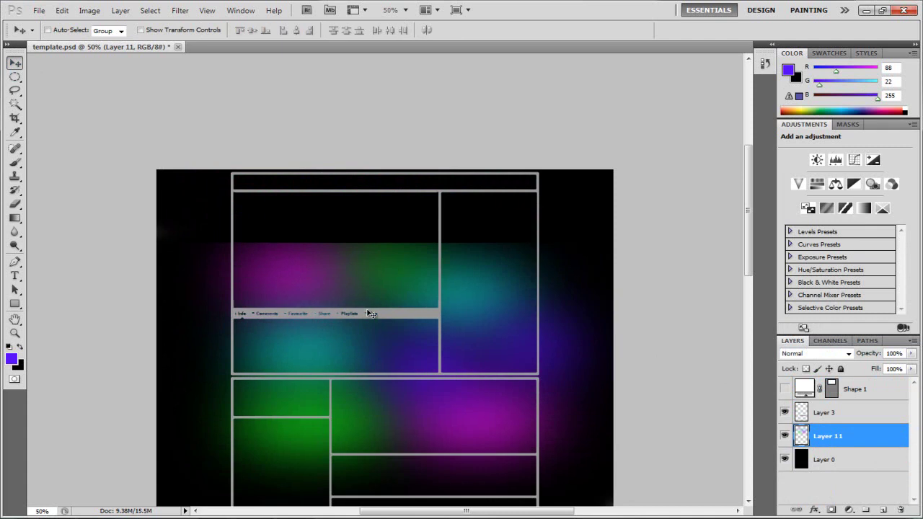
pyautogui.hotkey('ctrl', 'z')
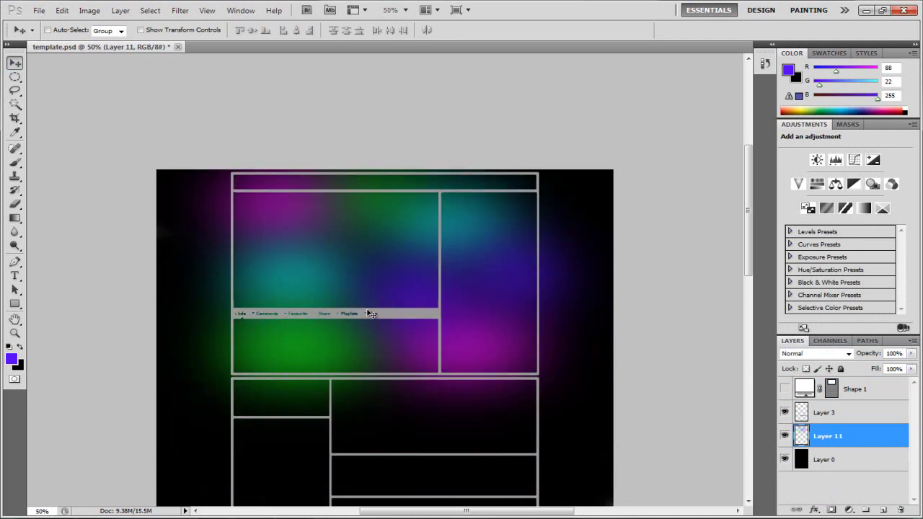
pyautogui.click(841, 416)
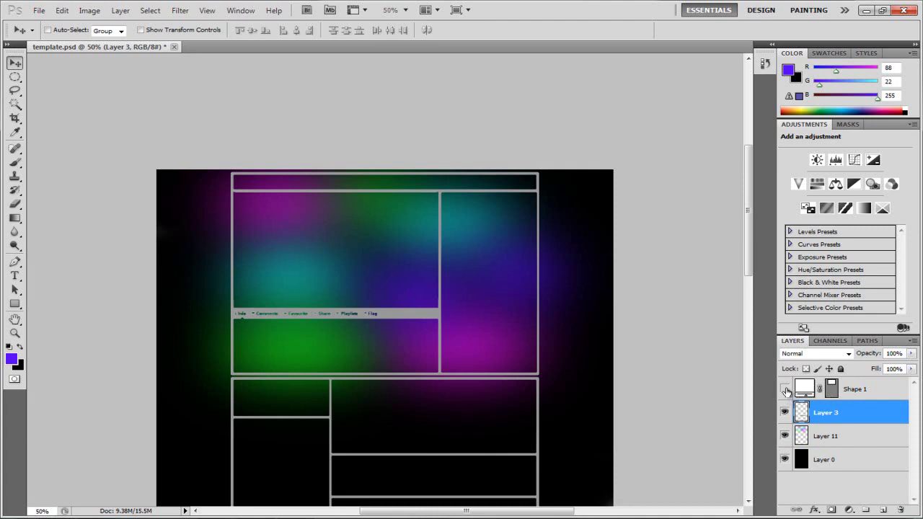
# Show the Shape 1 white box, make it partly transparent, and hide Layer 3's wireframe.
pyautogui.click(785, 389)
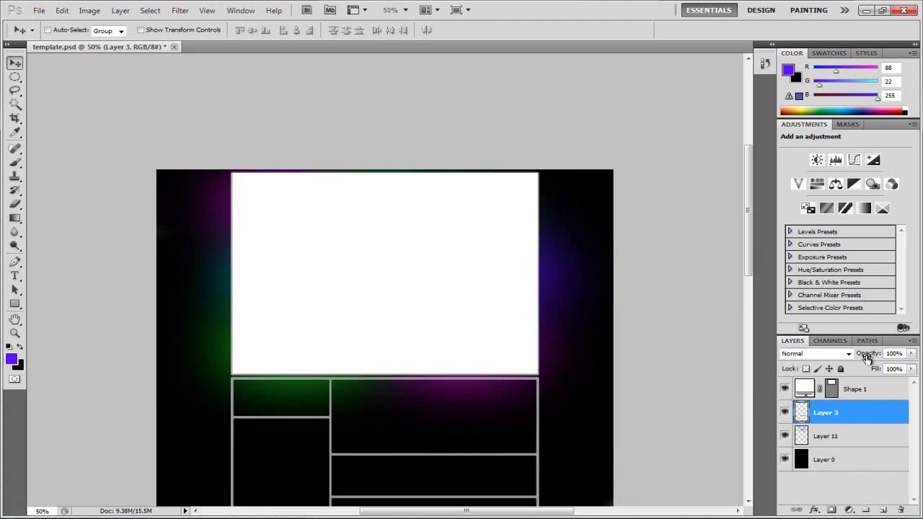
pyautogui.moveTo(874, 360); pyautogui.dragTo(842, 362)
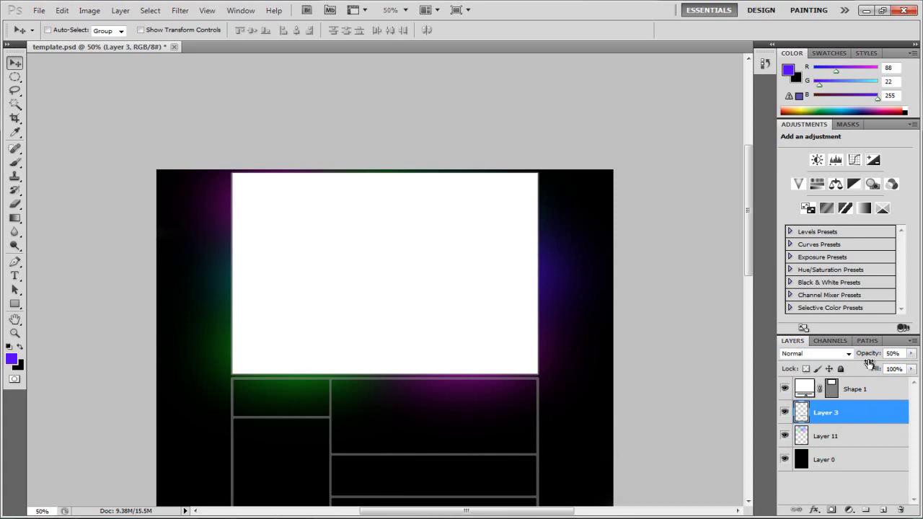
pyautogui.moveTo(869, 356); pyautogui.dragTo(894, 356)
pyautogui.click(851, 393)
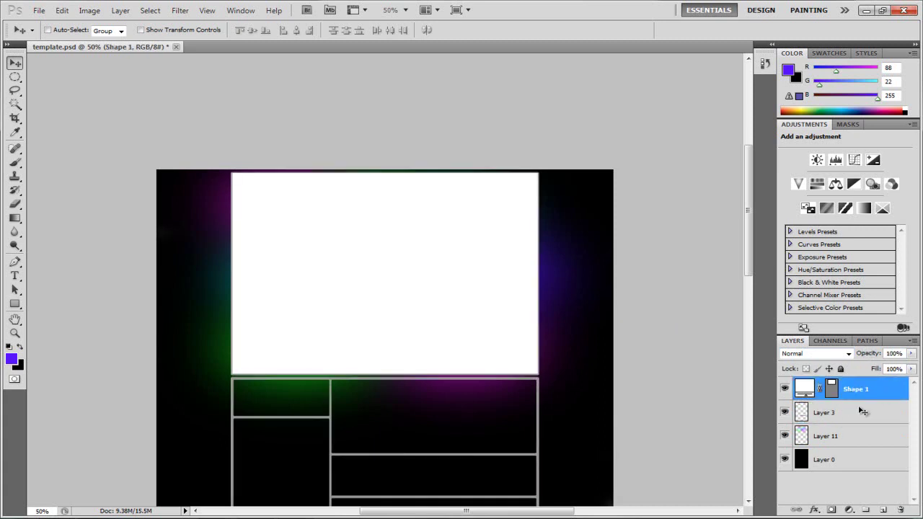
pyautogui.moveTo(884, 359); pyautogui.dragTo(845, 357)
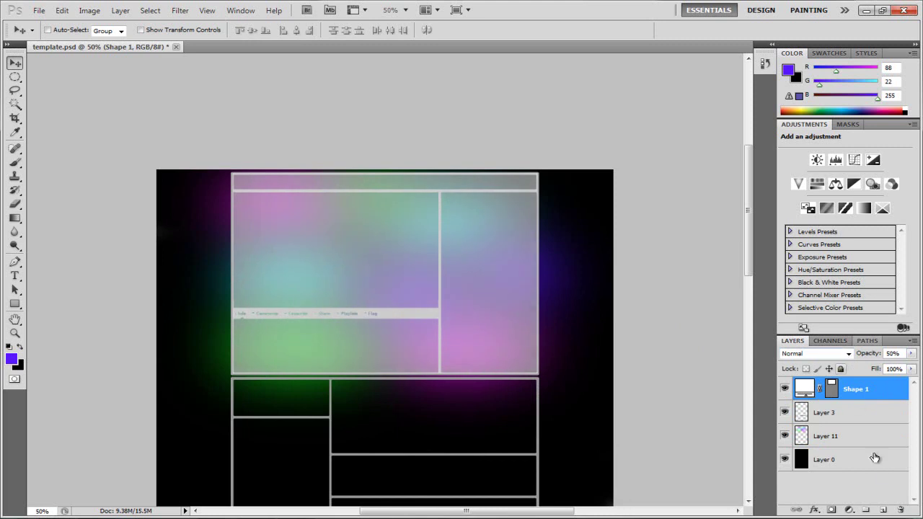
pyautogui.click(864, 489)
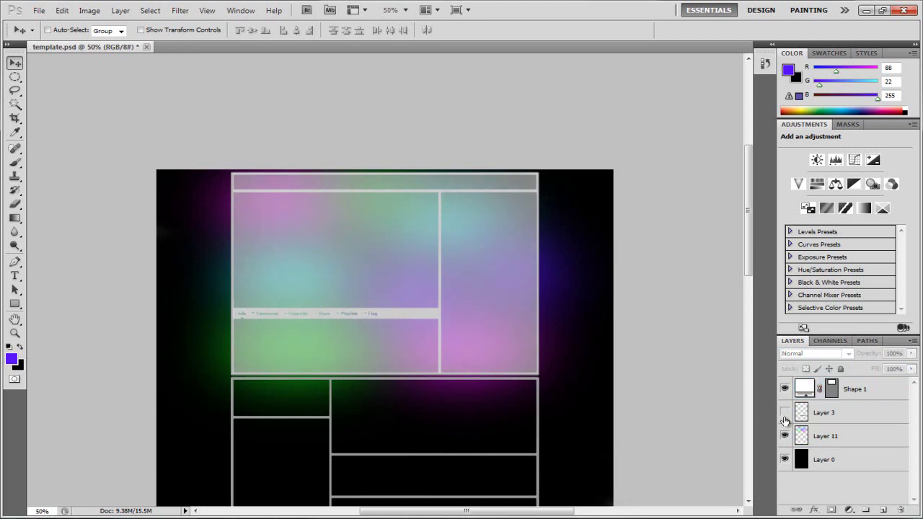
pyautogui.click(785, 413)
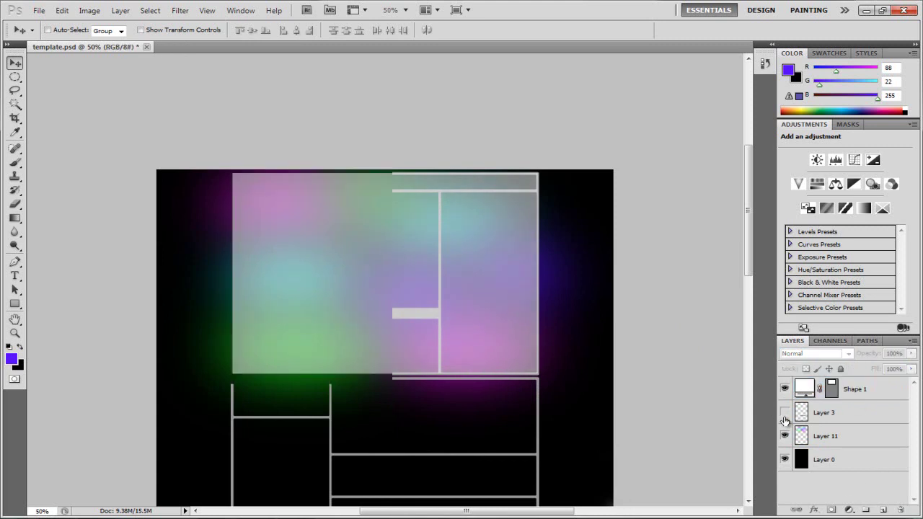
# Check the result at 100% and 50% zoom, then set Shape 1's opacity to 29%.
pyautogui.click(405, 10)
pyautogui.click(412, 52)
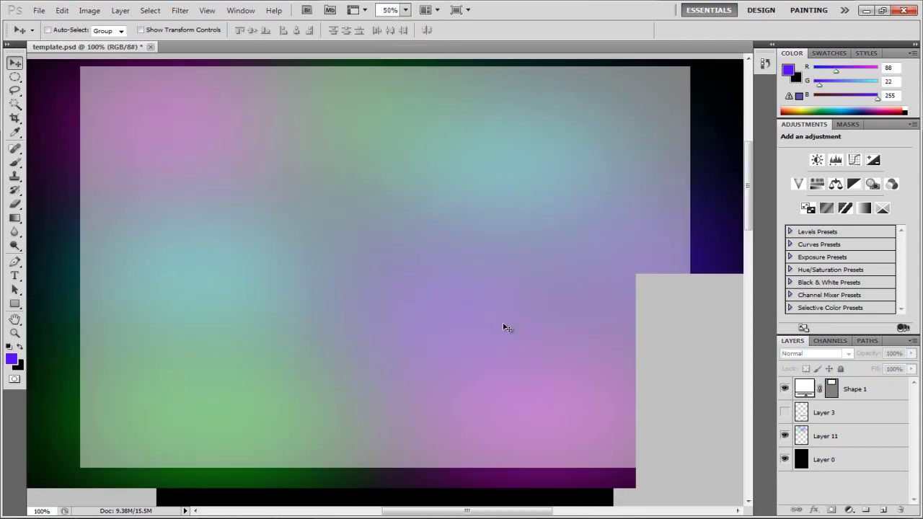
pyautogui.click(406, 10)
pyautogui.click(413, 38)
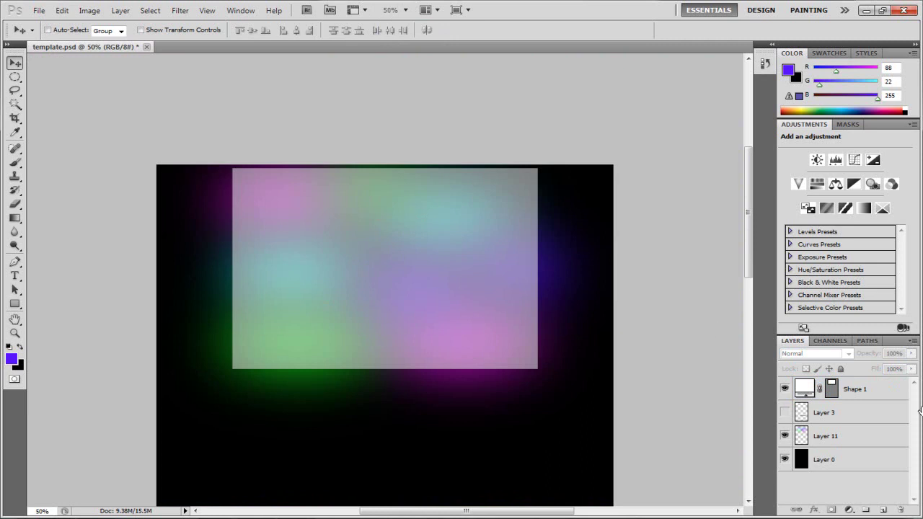
pyautogui.click(855, 394)
pyautogui.moveTo(869, 354); pyautogui.dragTo(854, 359)
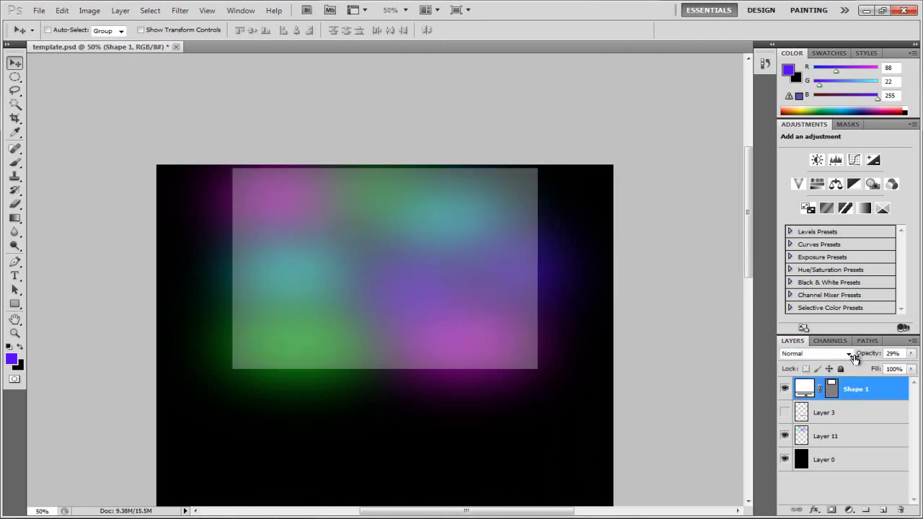
pyautogui.click(828, 489)
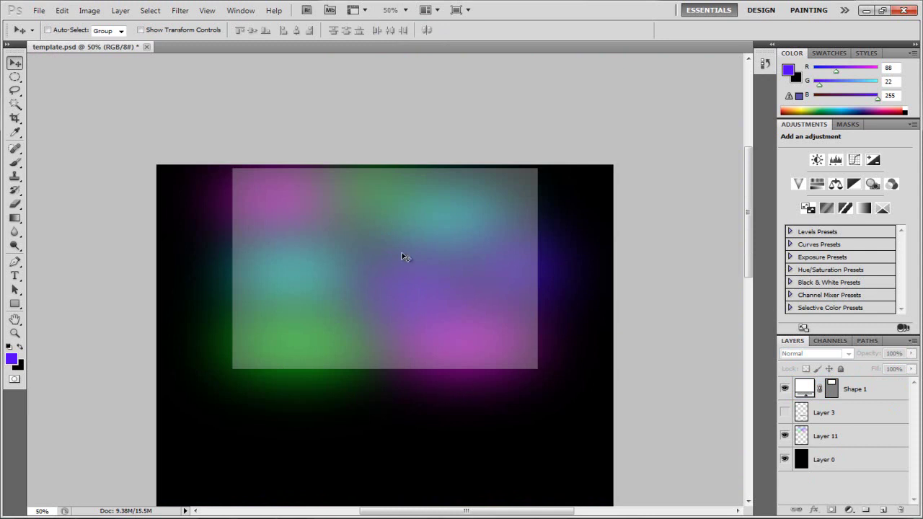
pyautogui.scroll(-5, 310, 289)
pyautogui.scroll(4, 412, 330)
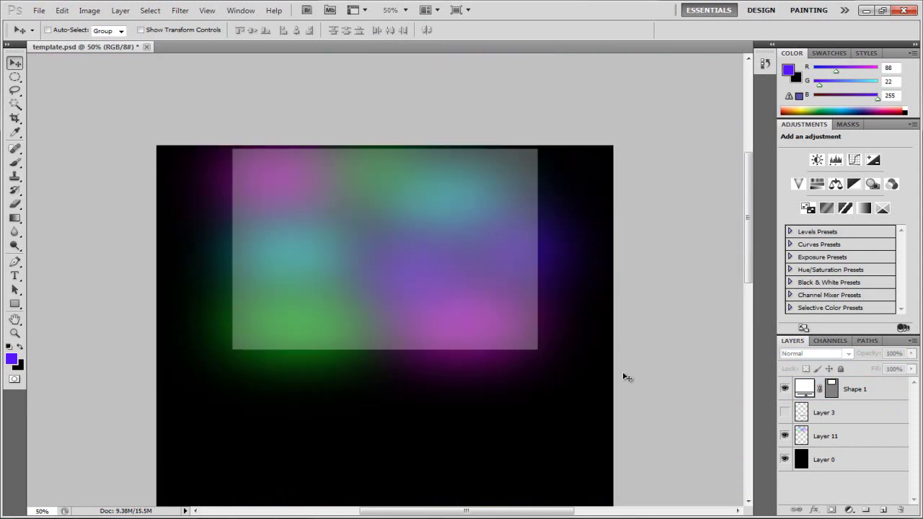
pyautogui.click(785, 412)
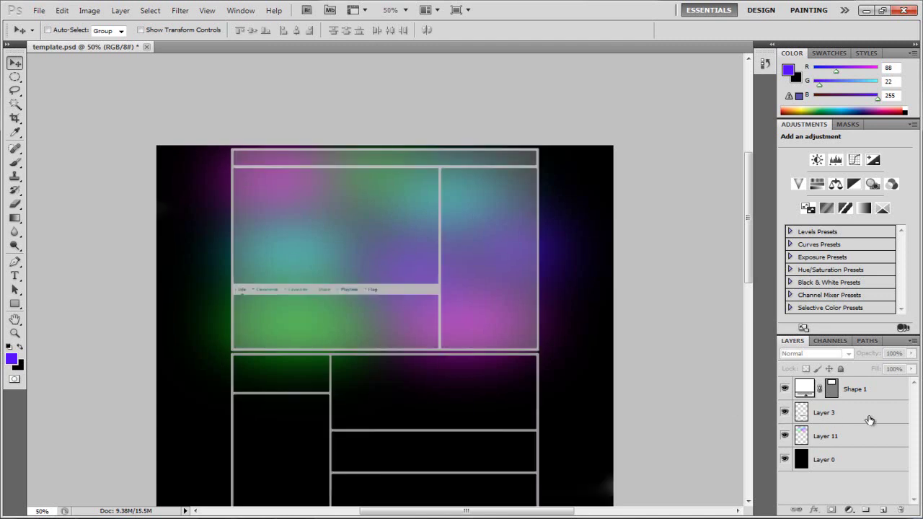
pyautogui.click(845, 418)
pyautogui.click(785, 412)
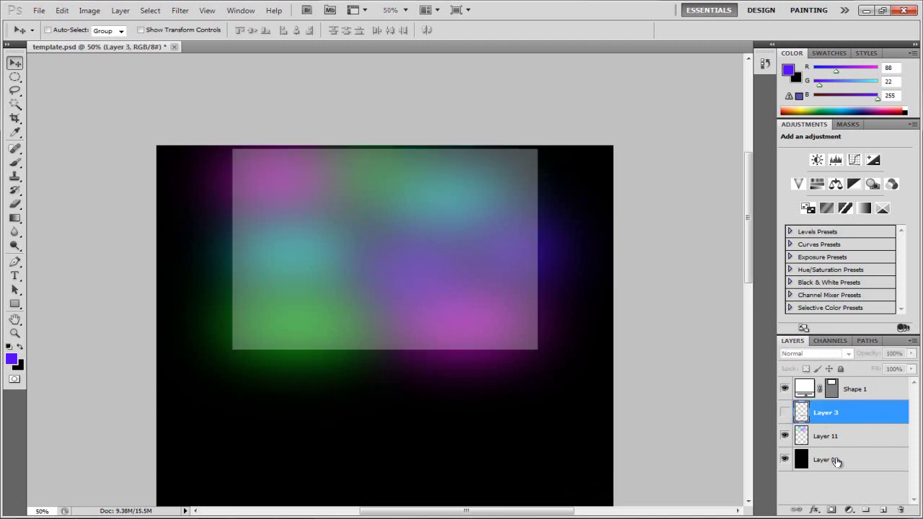
pyautogui.click(839, 474)
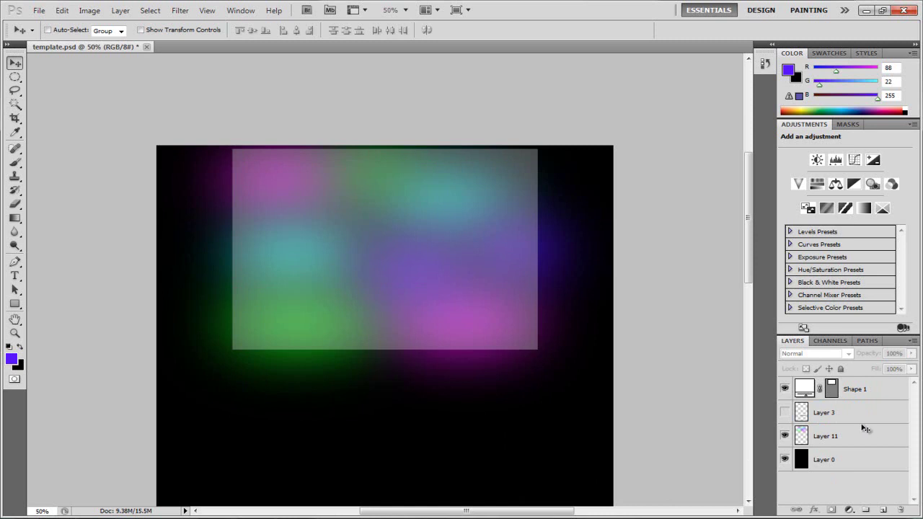
pyautogui.click(39, 11)
pyautogui.click(93, 194)
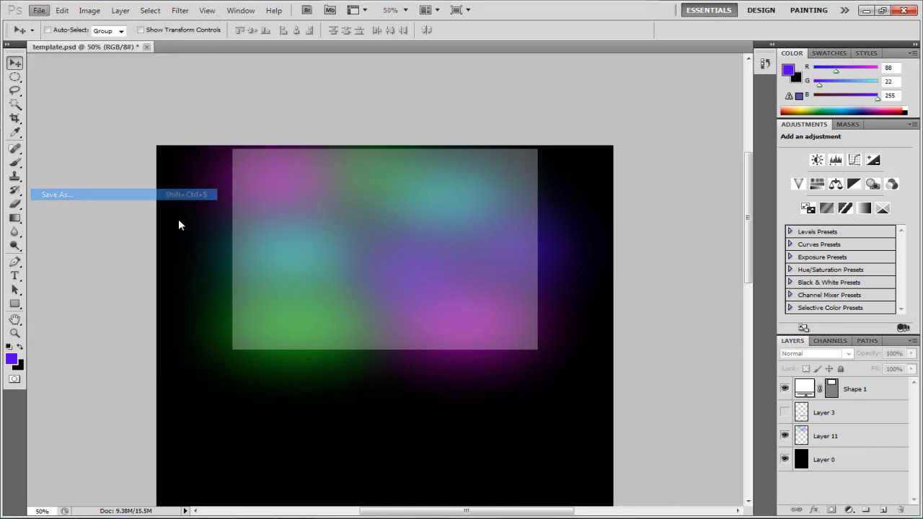
pyautogui.click(422, 286)
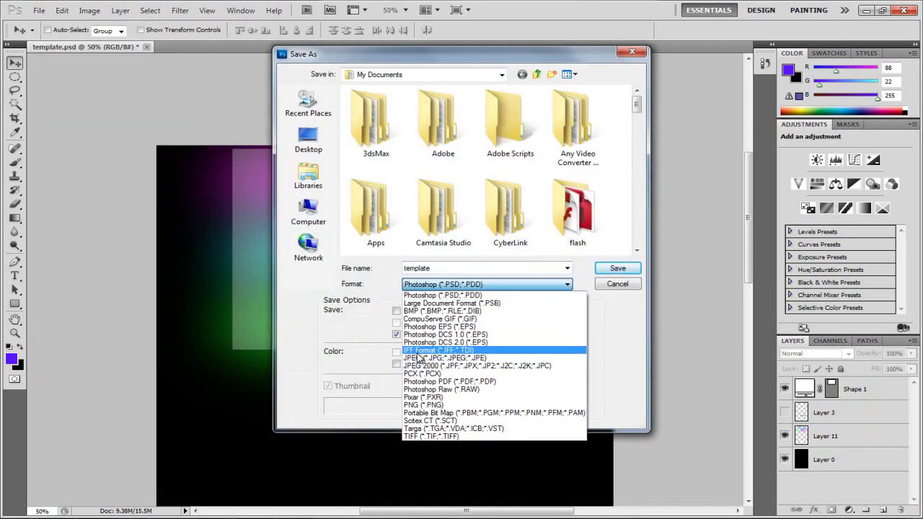
pyautogui.click(631, 313)
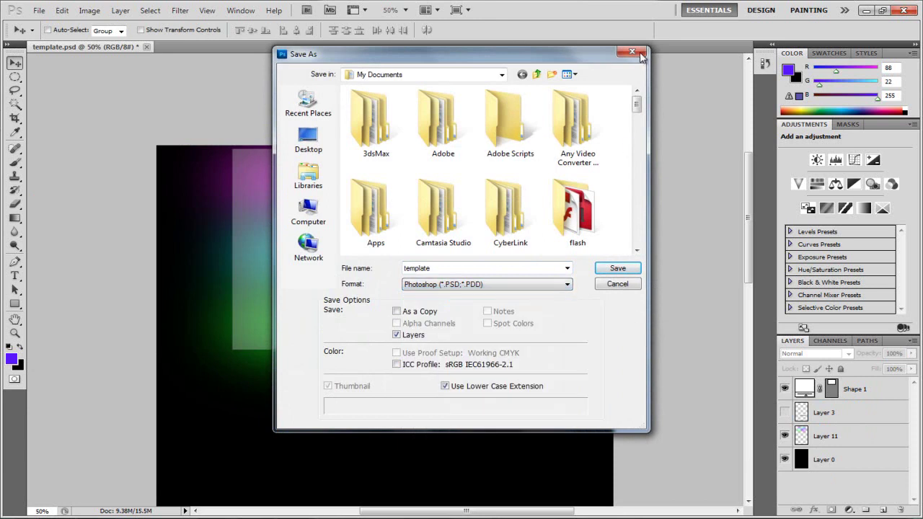
pyautogui.click(632, 51)
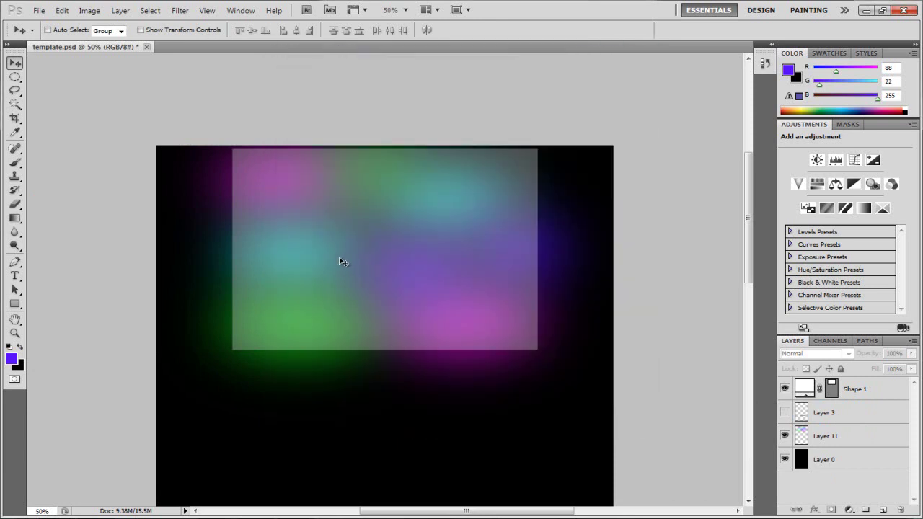
pyautogui.scroll(-4, 344, 262)
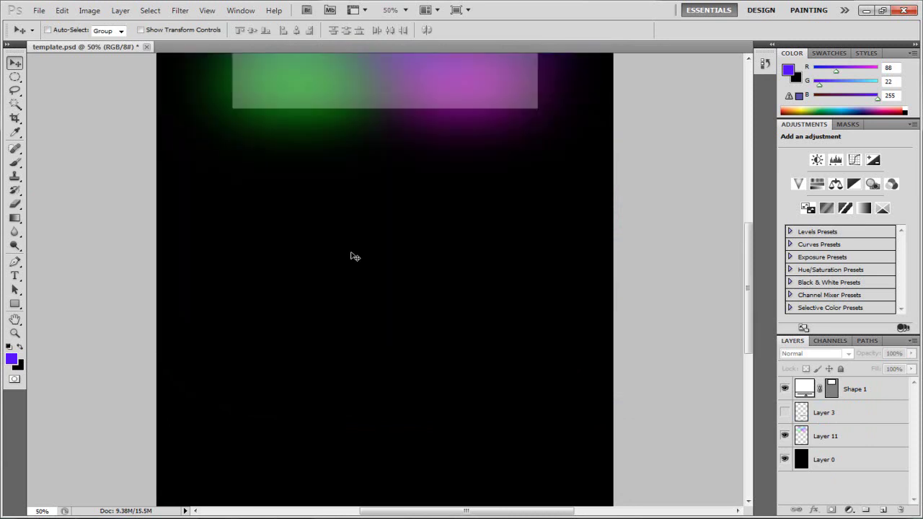
pyautogui.scroll(5, 353, 256)
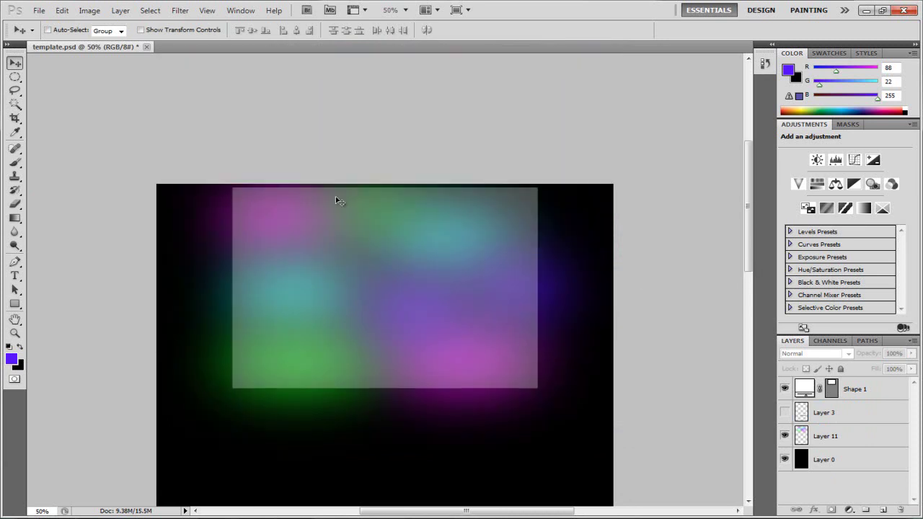
pyautogui.scroll(-2, 337, 201)
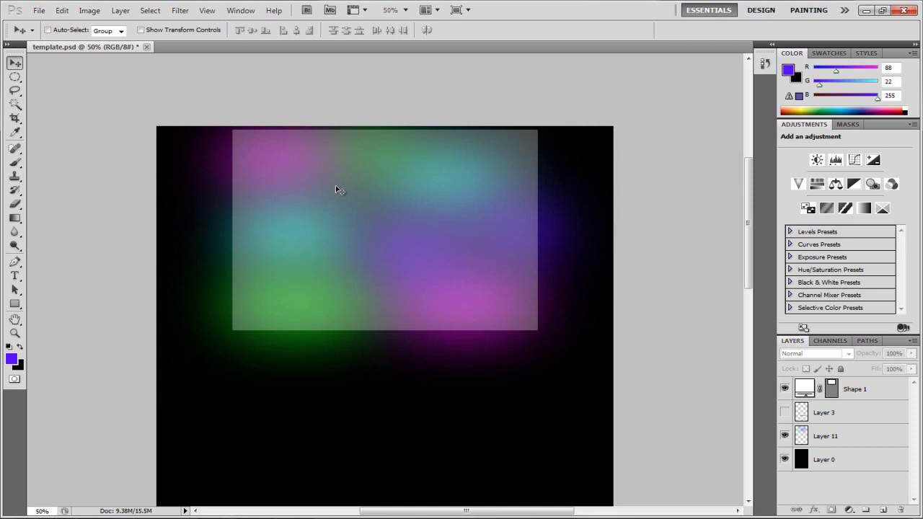